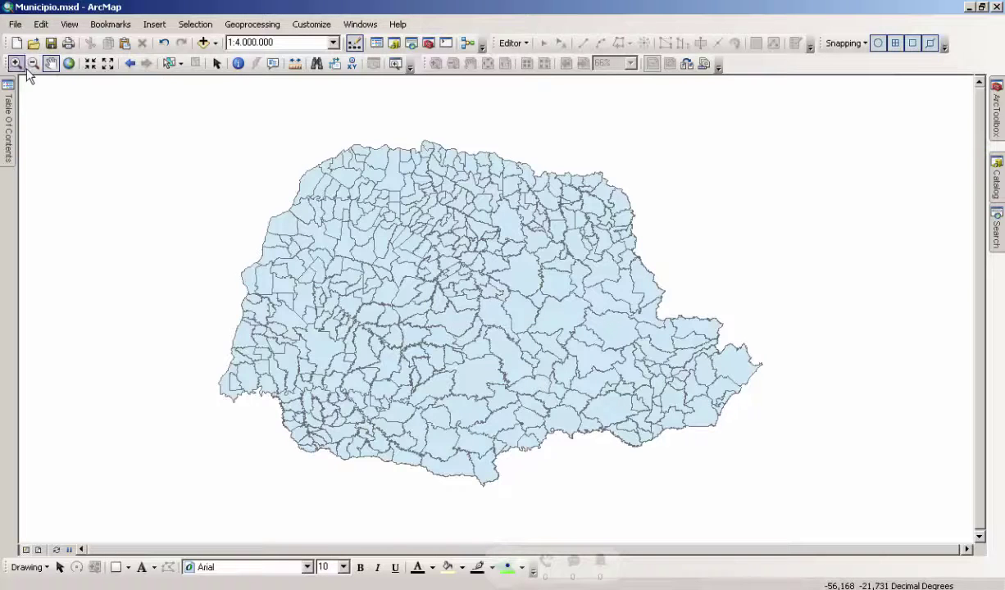
Select a single municipality in the east of the map with the Select Features tool and clear the selection.
{"action": "left_click", "coordinate": [217, 65]}
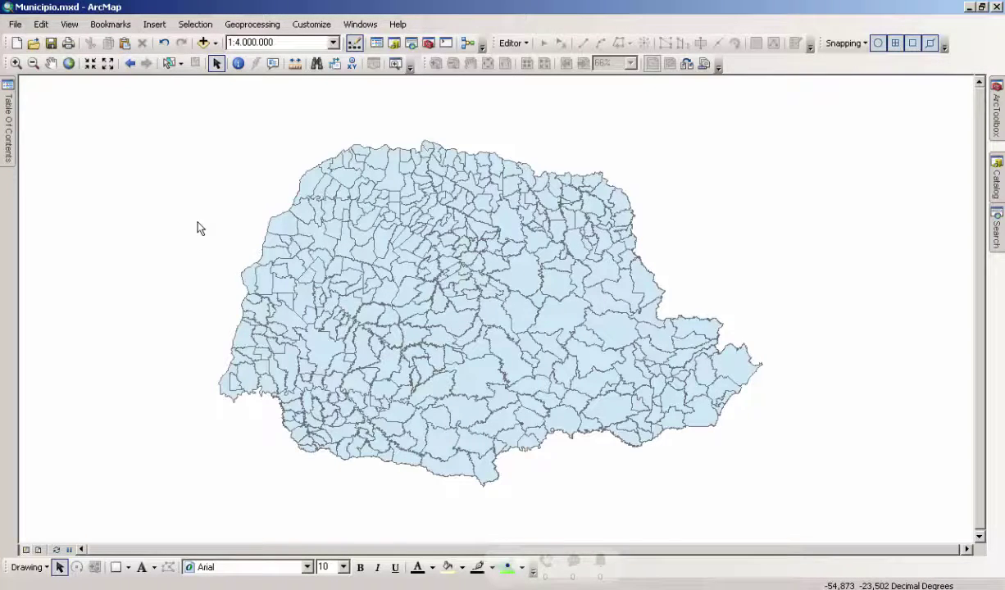
{"action": "left_click", "coordinate": [168, 64]}
{"action": "left_click", "coordinate": [603, 337]}
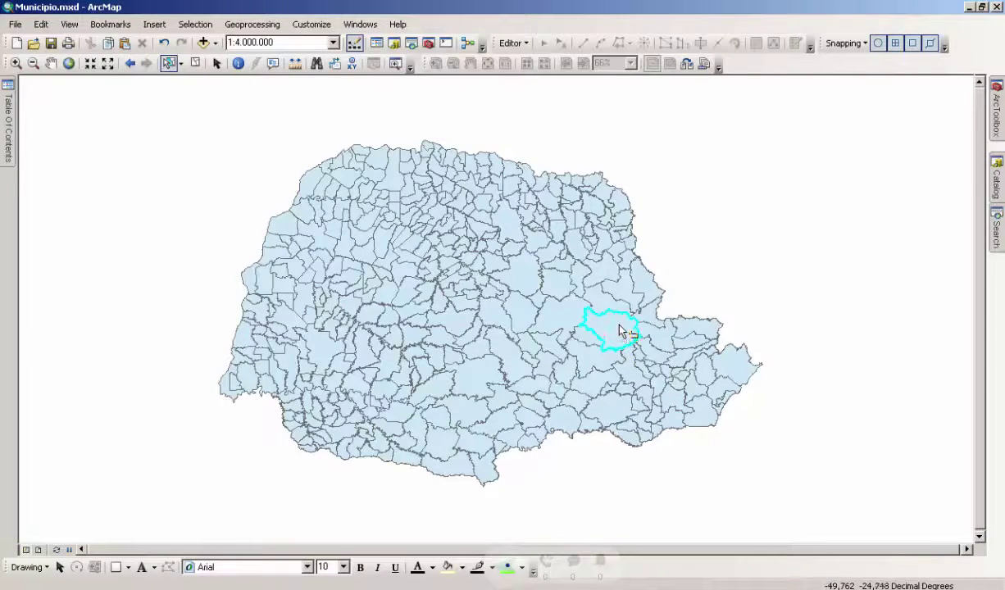
{"action": "left_click", "coordinate": [621, 331]}
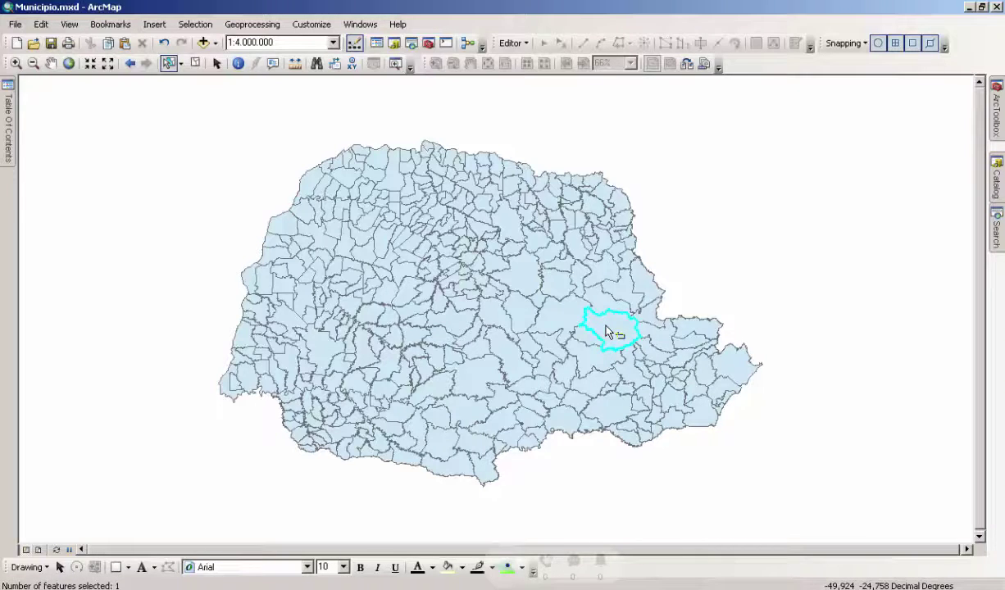
{"action": "left_click", "coordinate": [734, 250]}
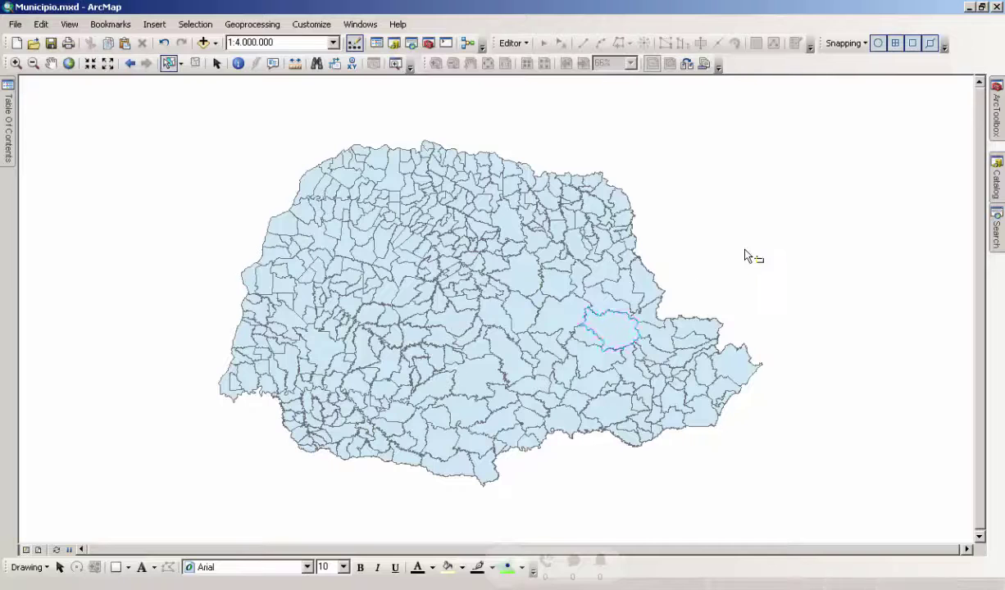
Try rectangle selection on the northern half of the map and on one northern border municipality, clearing the selection each time.
{"action": "left_click_drag", "start_coordinate": [229, 139], "coordinate": [697, 336]}
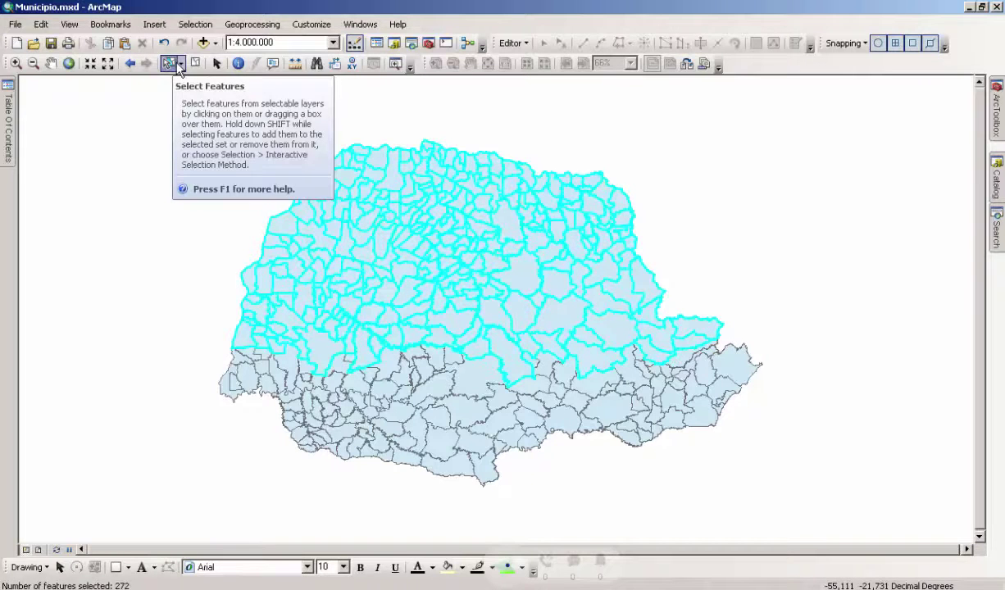
{"action": "left_click", "coordinate": [171, 195]}
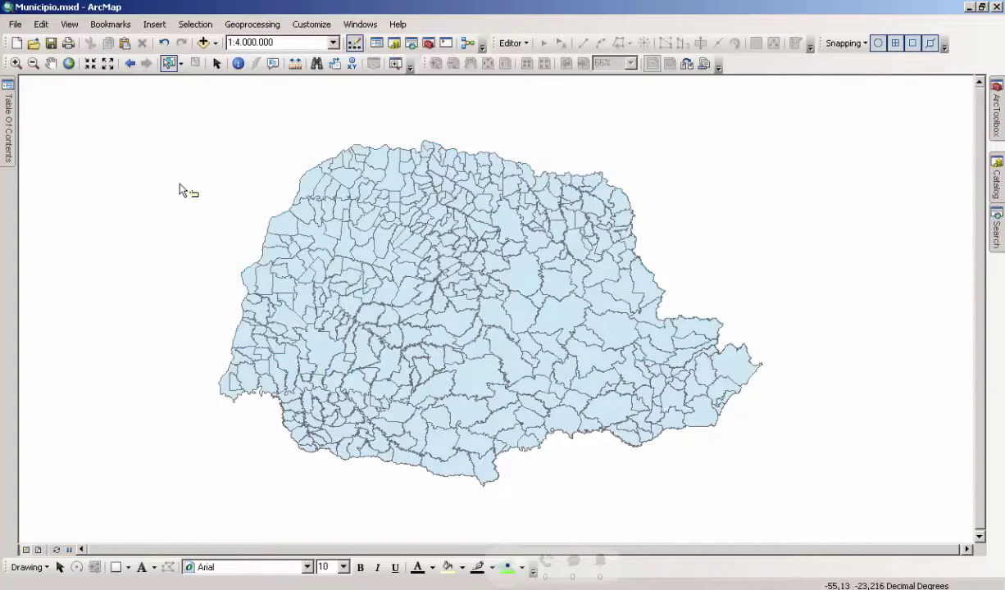
{"action": "left_click", "coordinate": [184, 65]}
{"action": "left_click", "coordinate": [175, 81]}
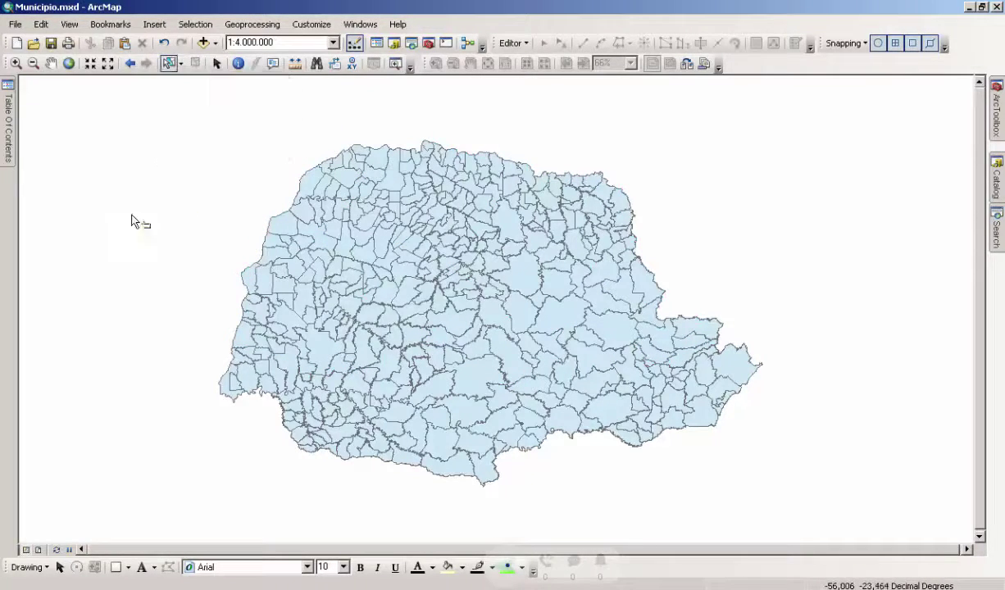
{"action": "left_click", "coordinate": [399, 182]}
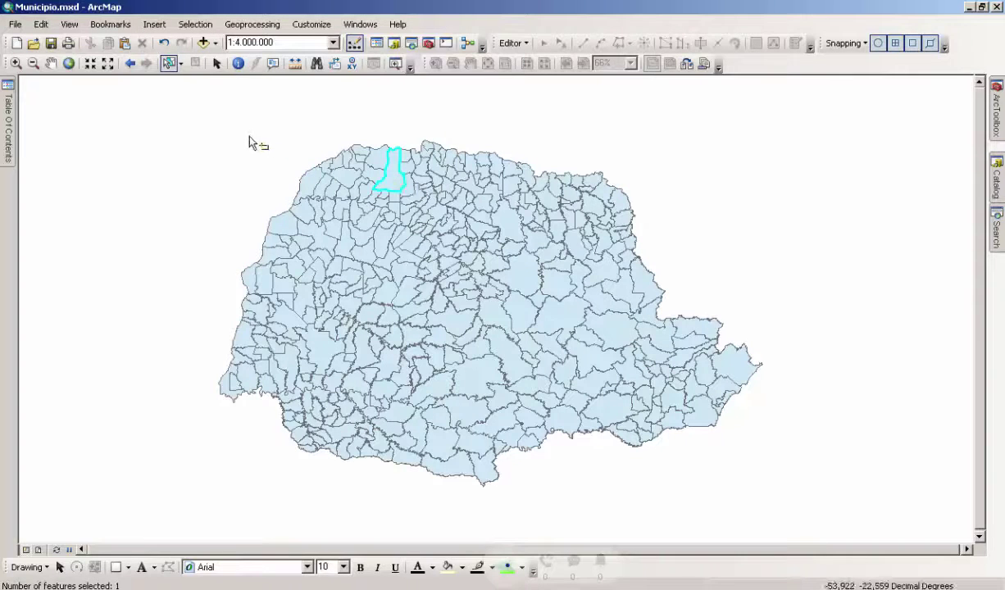
{"action": "left_click", "coordinate": [182, 65]}
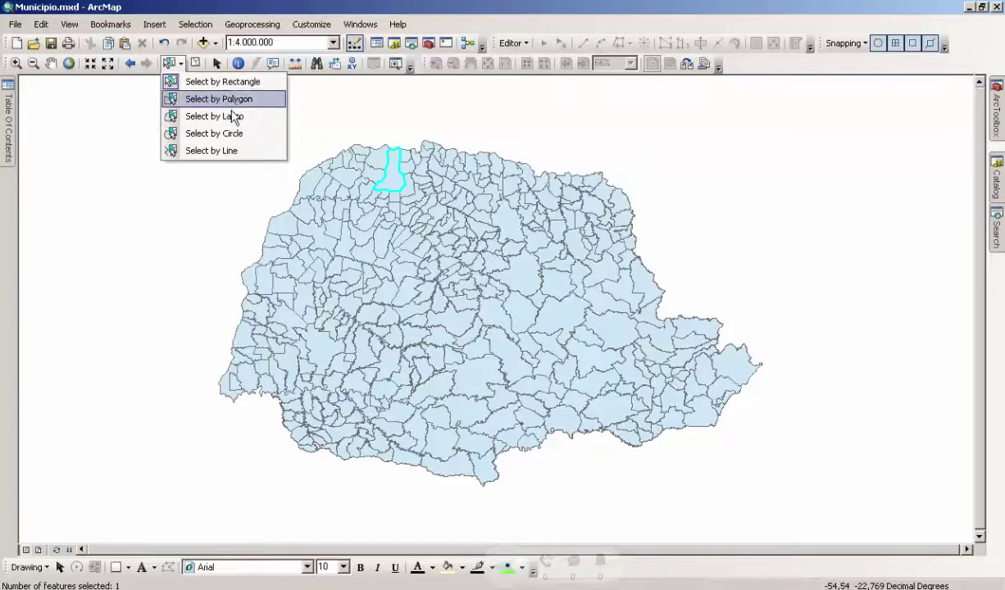
{"action": "left_click", "coordinate": [214, 211]}
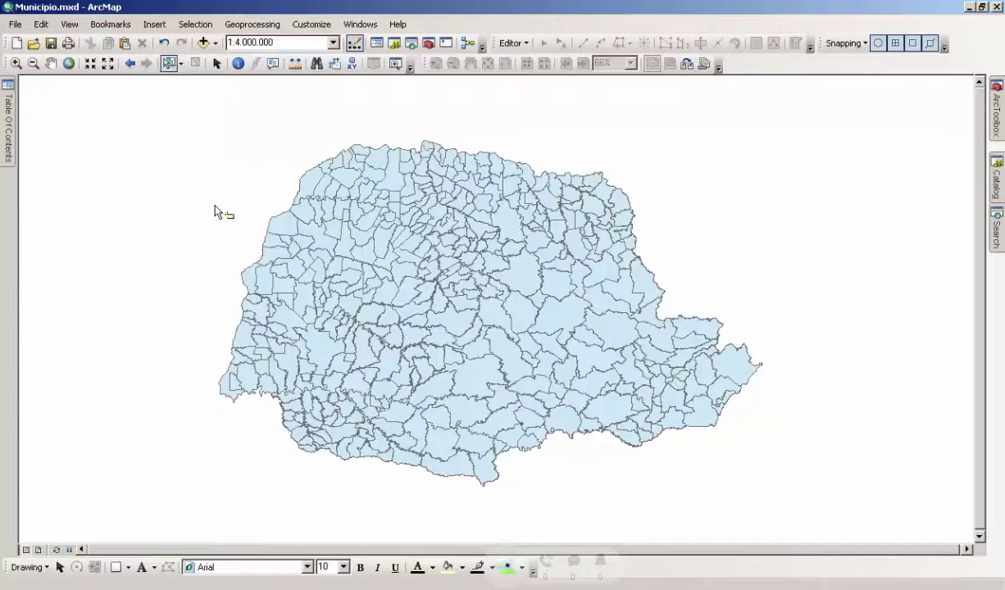
Identify the attributes of the large east-central municipality, widening the Field column to read them, and close the results.
{"action": "left_click", "coordinate": [237, 66]}
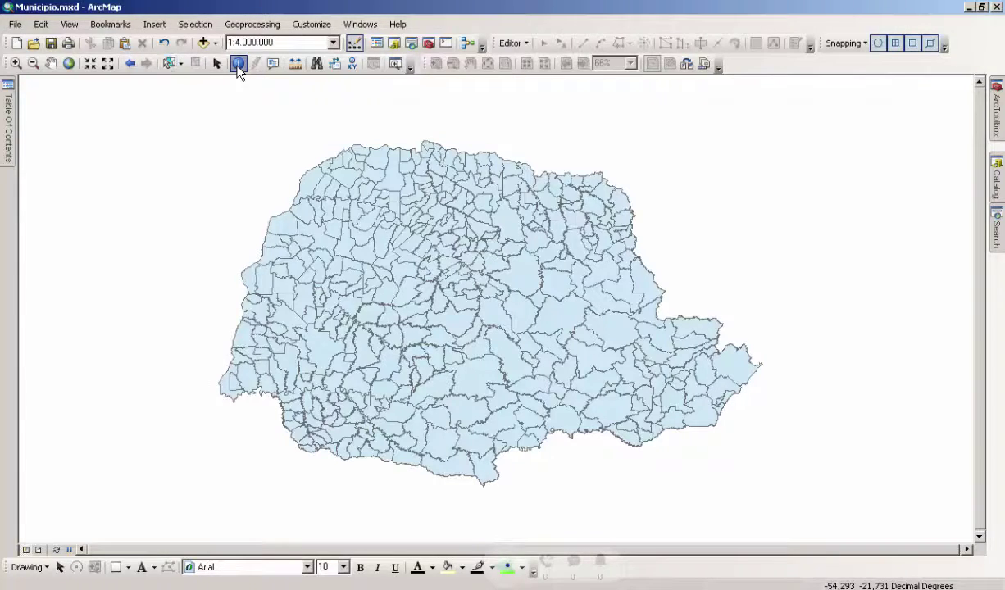
{"action": "left_click", "coordinate": [555, 325]}
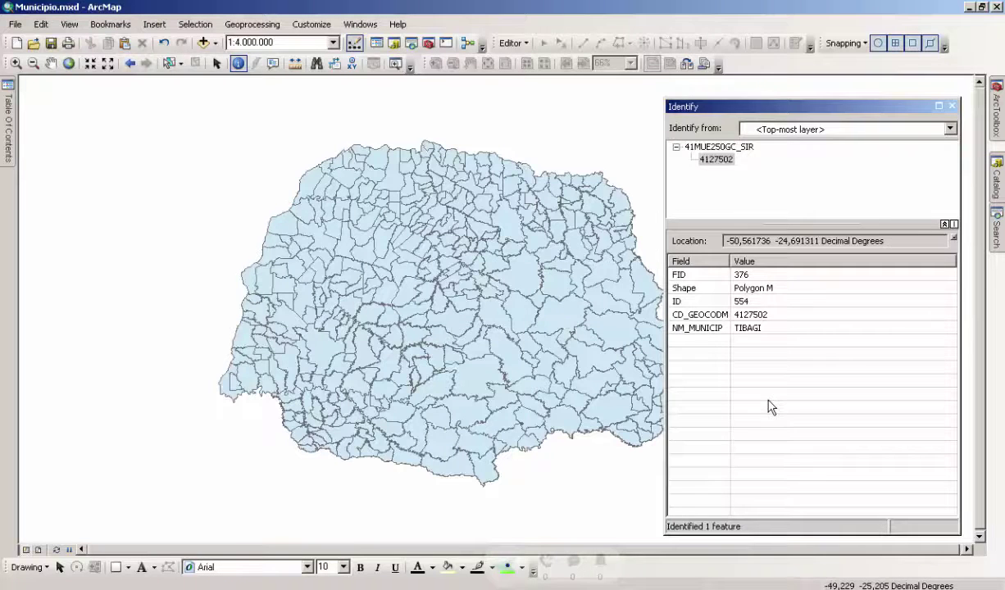
{"action": "left_click_drag", "start_coordinate": [731, 260], "coordinate": [743, 260]}
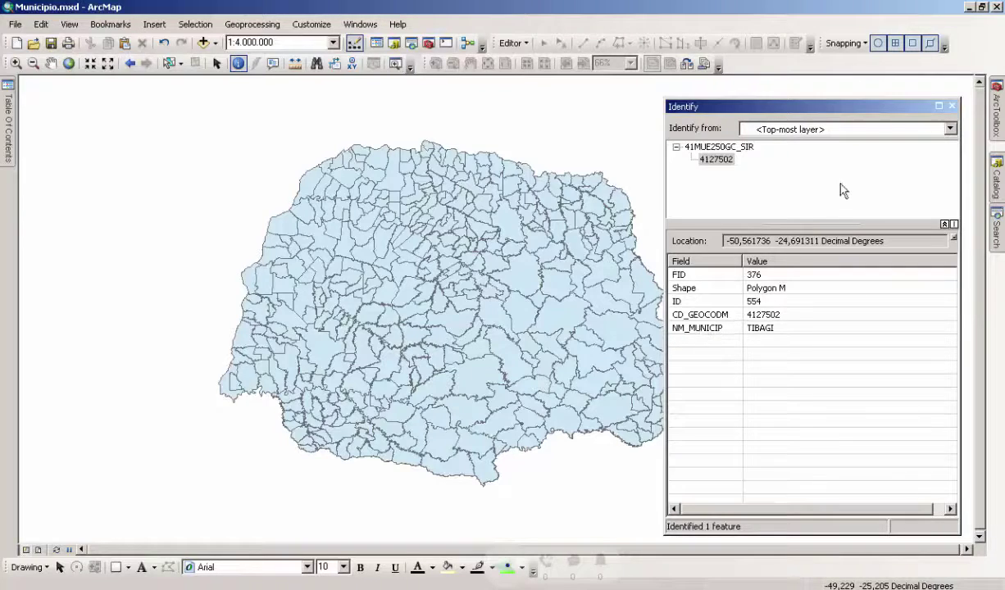
{"action": "left_click", "coordinate": [952, 106]}
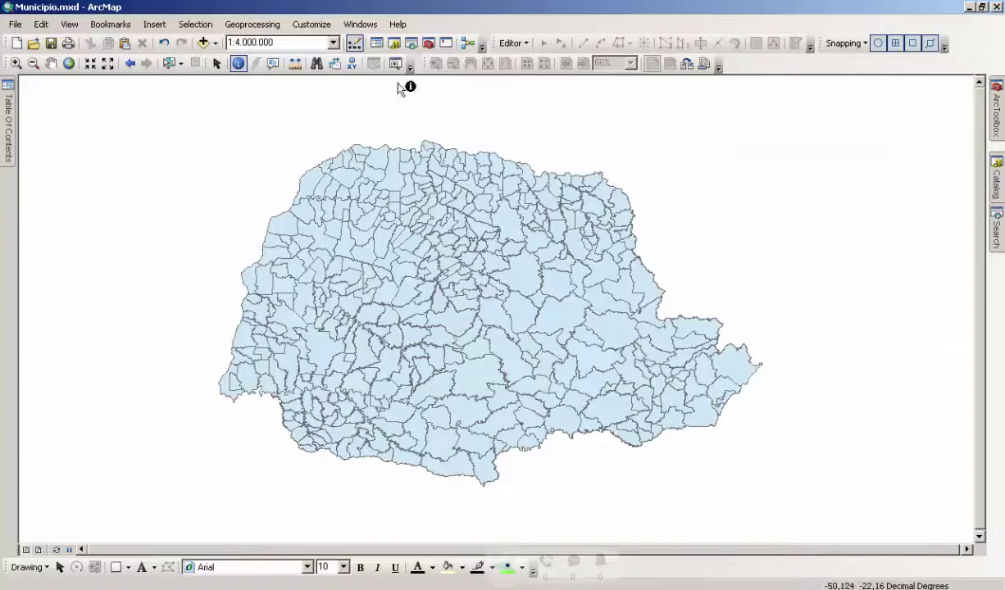
Identify one municipality in the far northwest and one in the south, closing the results after each.
{"action": "left_click", "coordinate": [314, 179]}
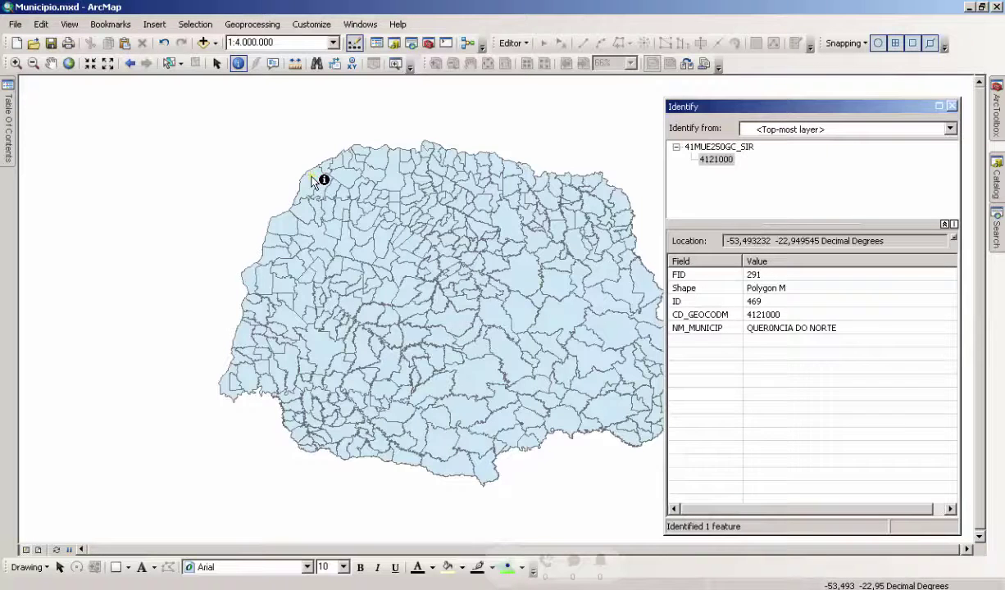
{"action": "left_click", "coordinate": [952, 106]}
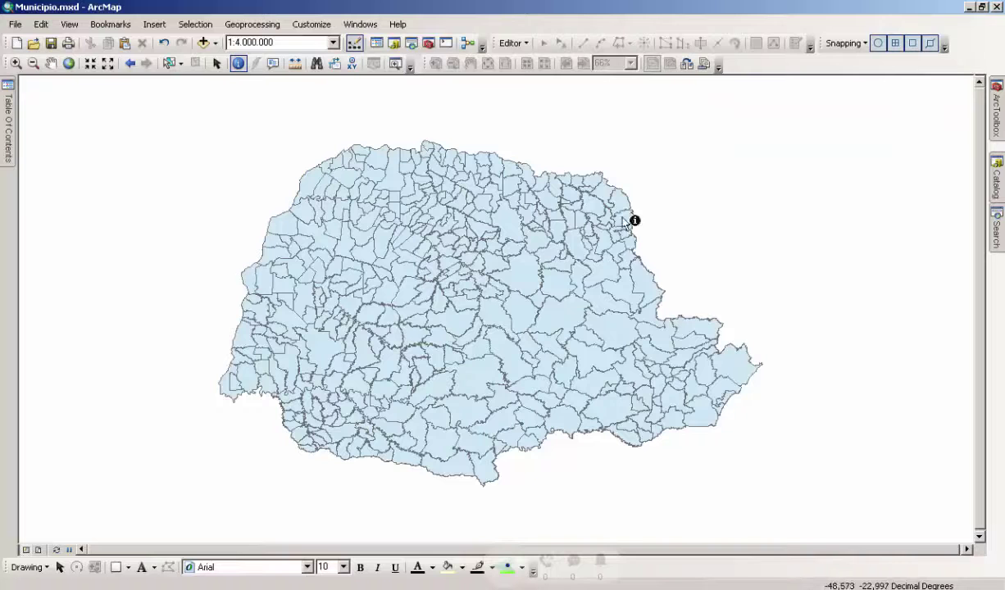
{"action": "left_click", "coordinate": [443, 443]}
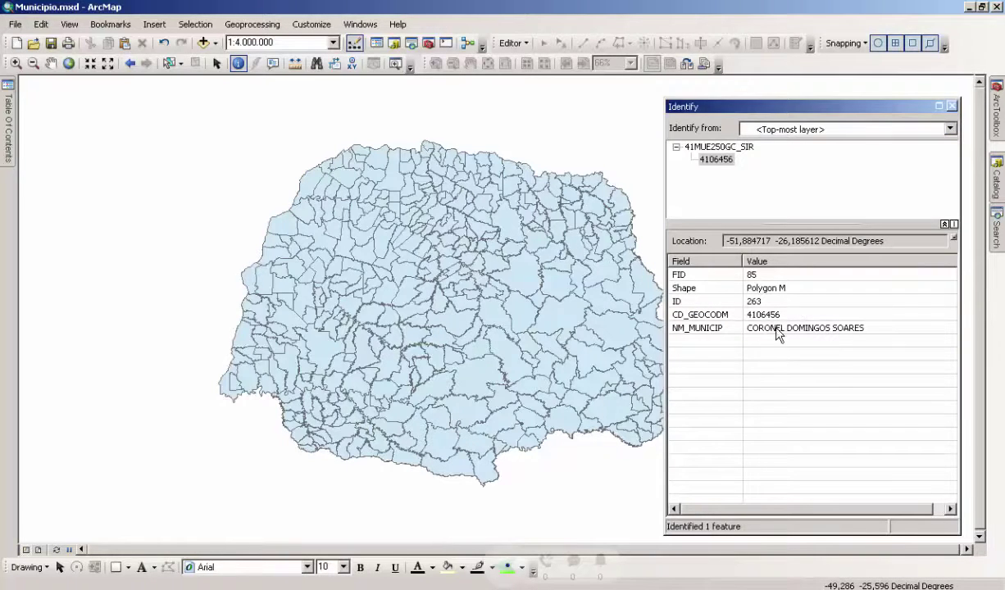
{"action": "left_click", "coordinate": [952, 106]}
Identify the large east-central municipality again and another in the centre-west, and close the results.
{"action": "left_click", "coordinate": [572, 322]}
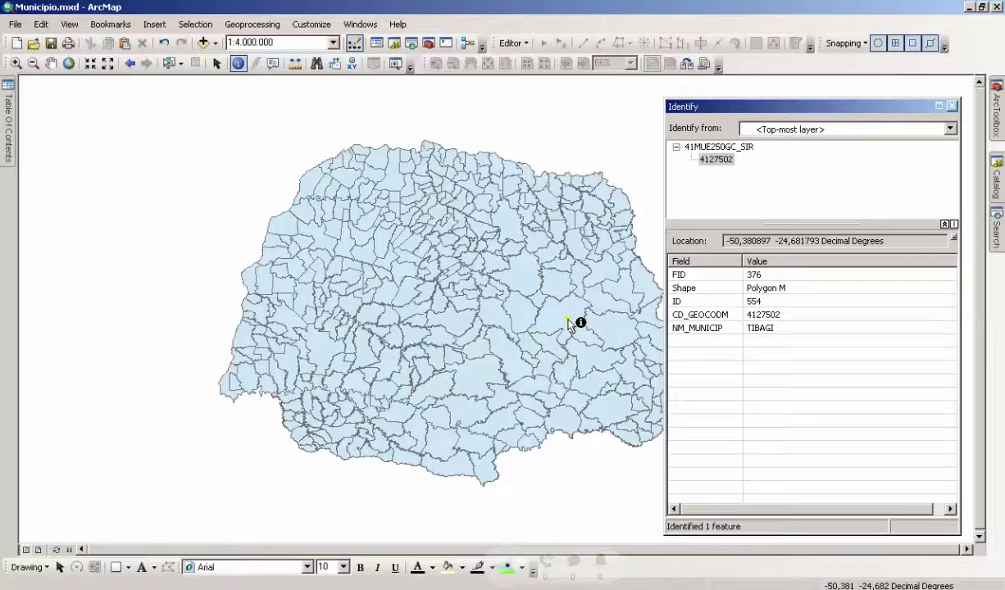
{"action": "left_click", "coordinate": [398, 271]}
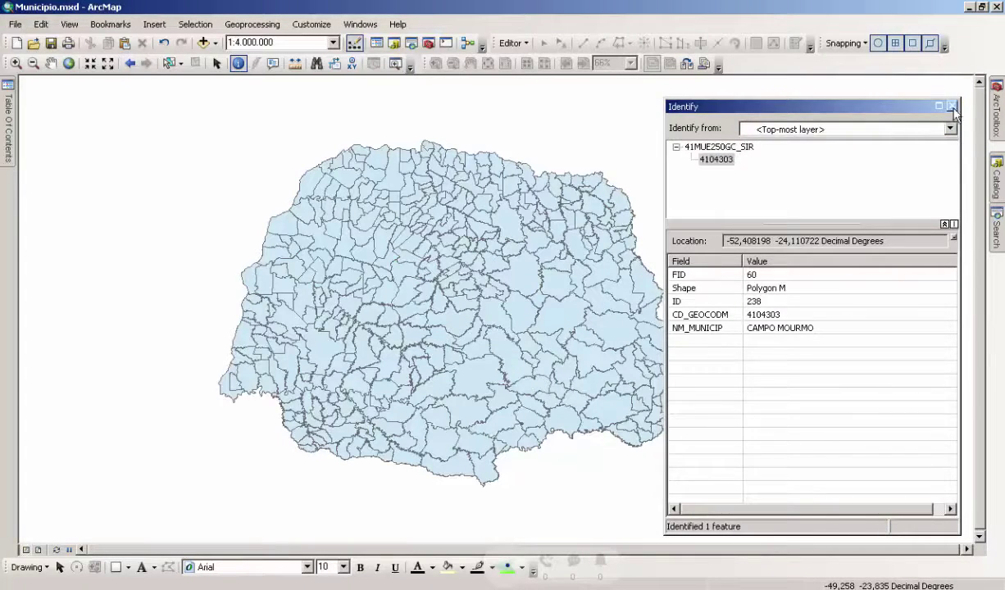
{"action": "left_click", "coordinate": [951, 106]}
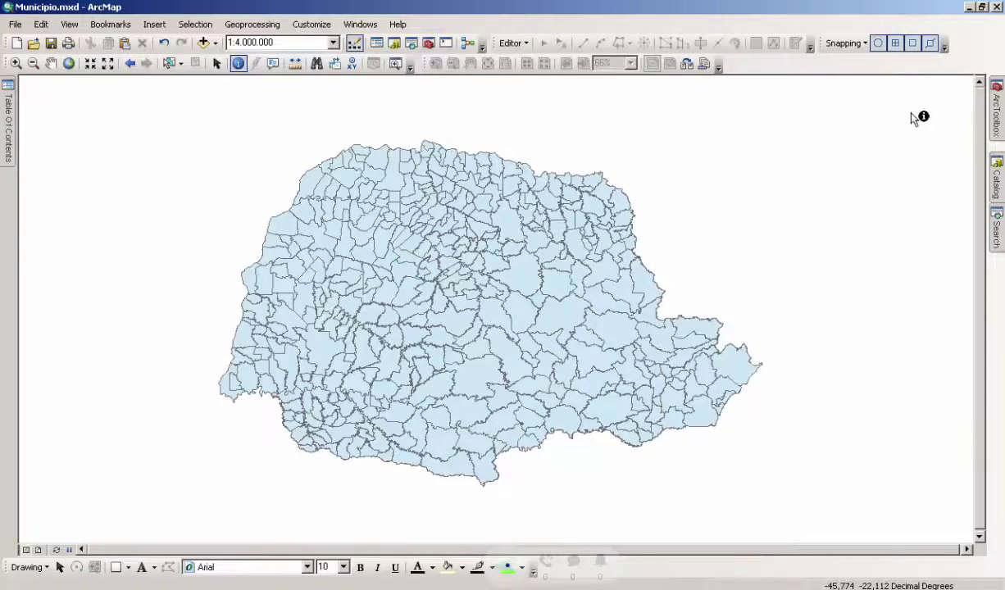
Identify all municipalities inside a box covering the whole map and dismiss the results.
{"action": "left_click", "coordinate": [296, 65]}
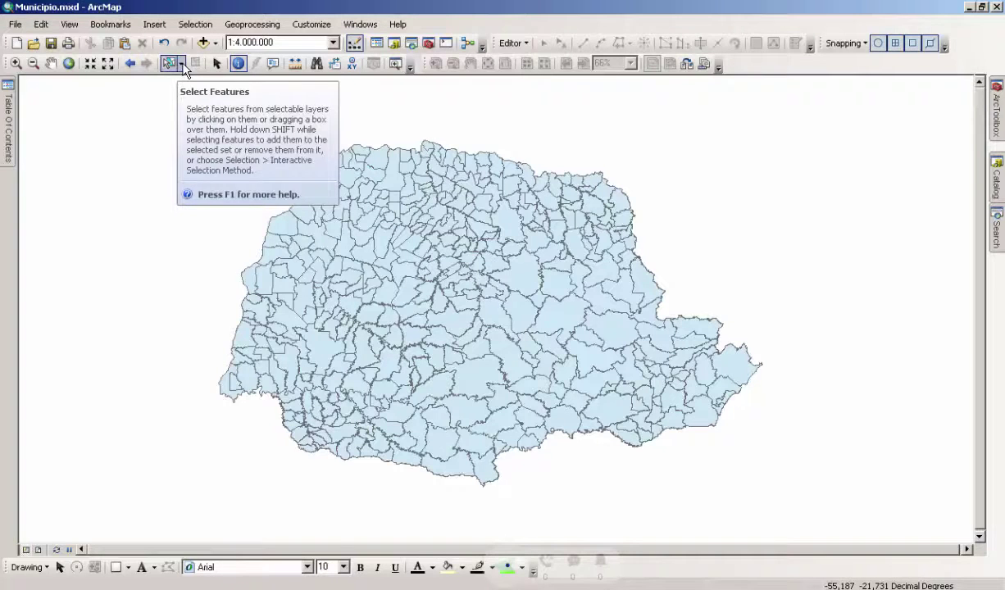
{"action": "left_click_drag", "start_coordinate": [156, 119], "coordinate": [829, 510]}
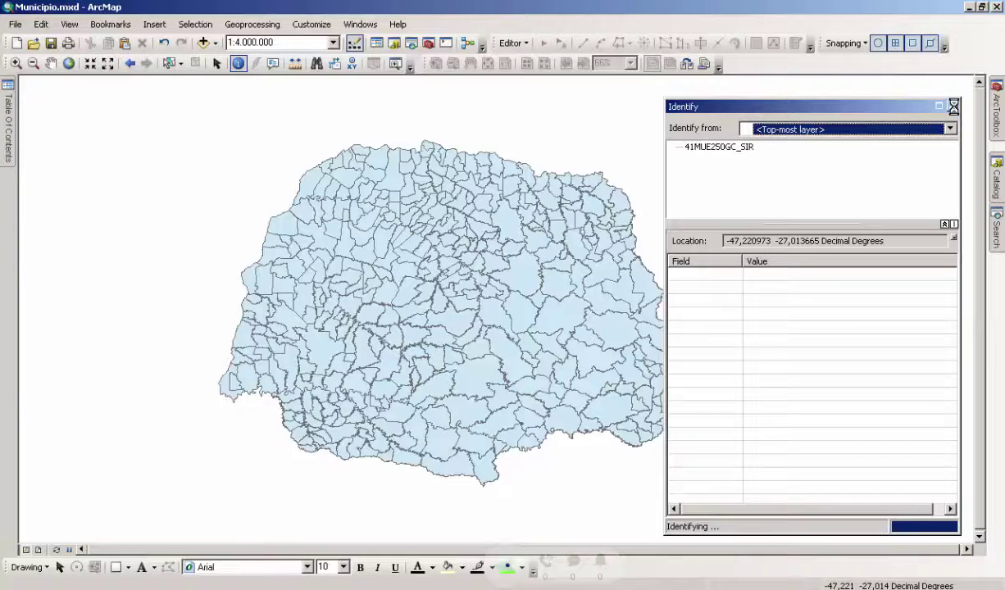
{"action": "left_click_drag", "start_coordinate": [953, 106], "coordinate": [951, 105]}
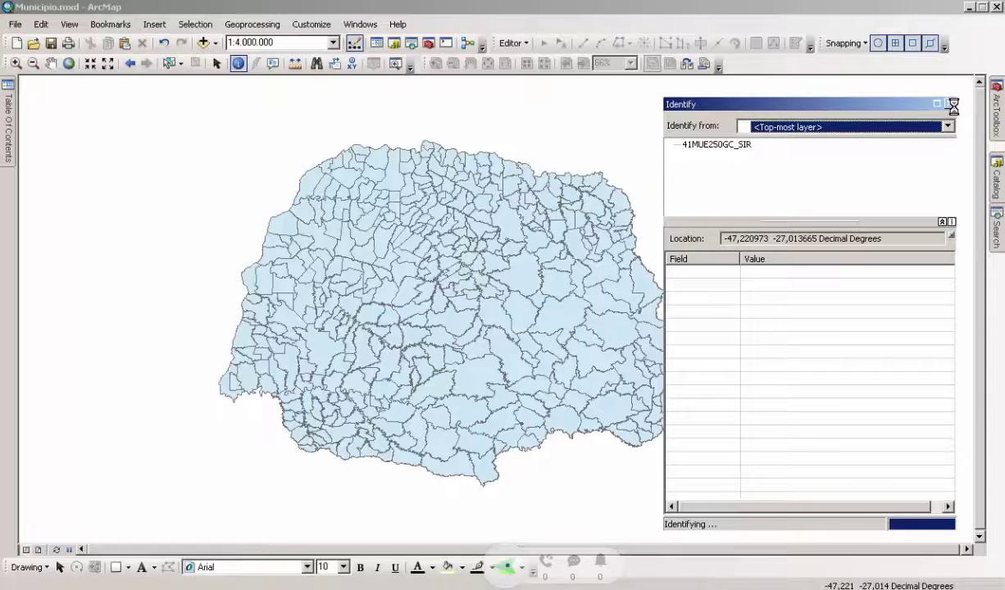
{"action": "left_click", "coordinate": [953, 105]}
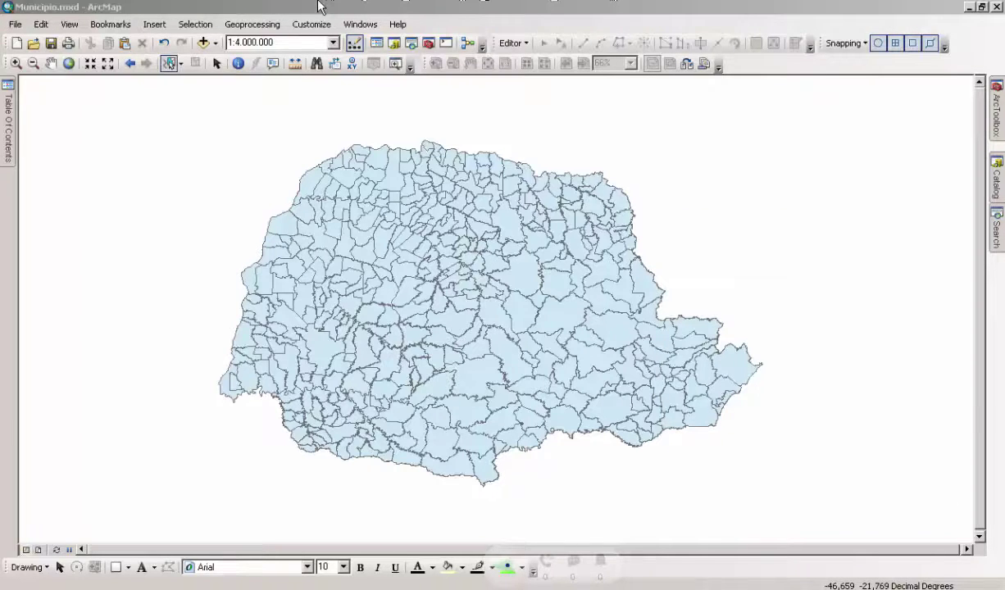
Select the northwestern municipalities with Select by Rectangle and clear the selection.
{"action": "left_click", "coordinate": [180, 63]}
{"action": "left_click", "coordinate": [201, 82]}
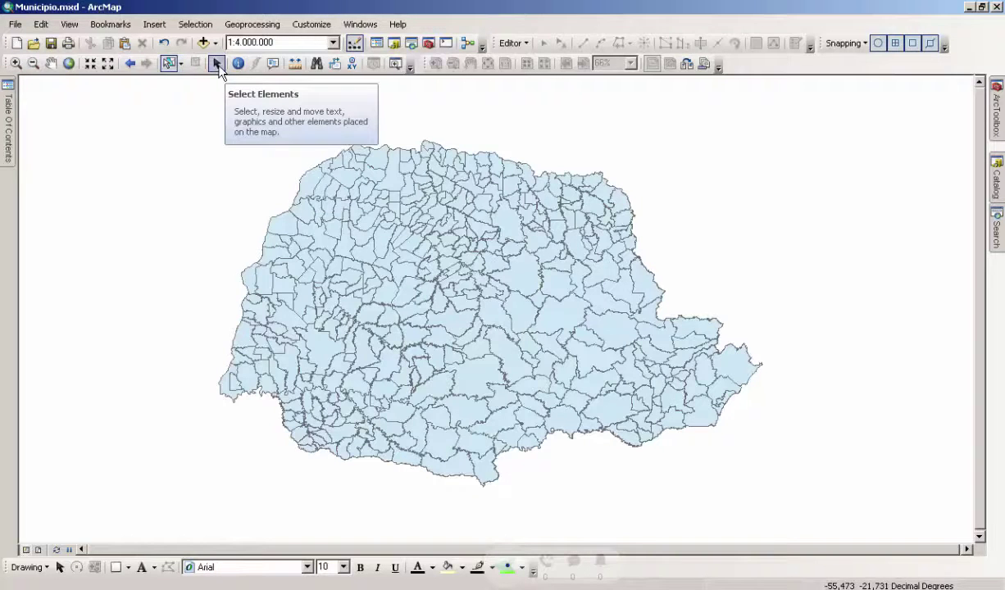
{"action": "left_click", "coordinate": [171, 64]}
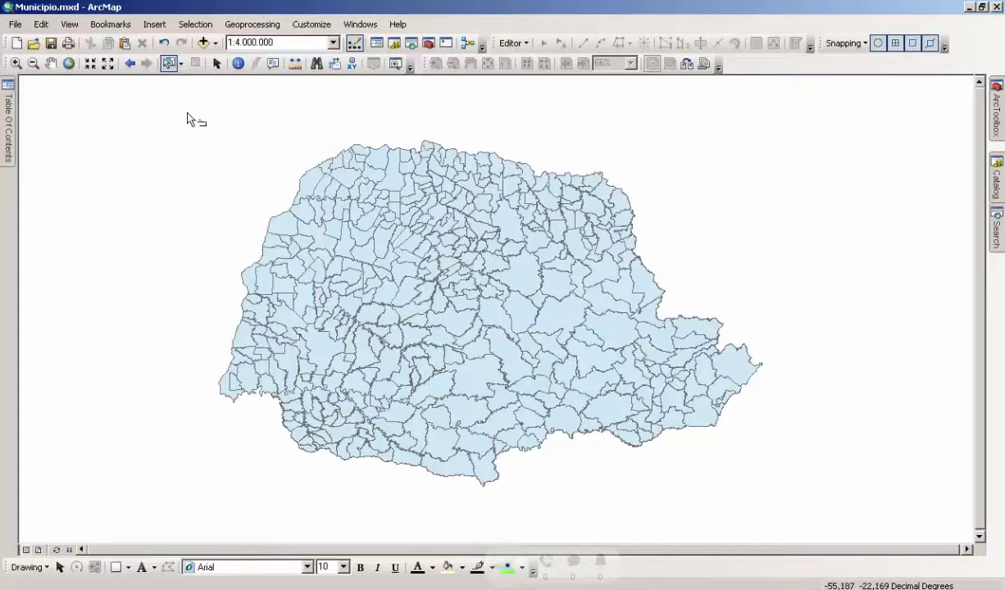
{"action": "left_click", "coordinate": [180, 64]}
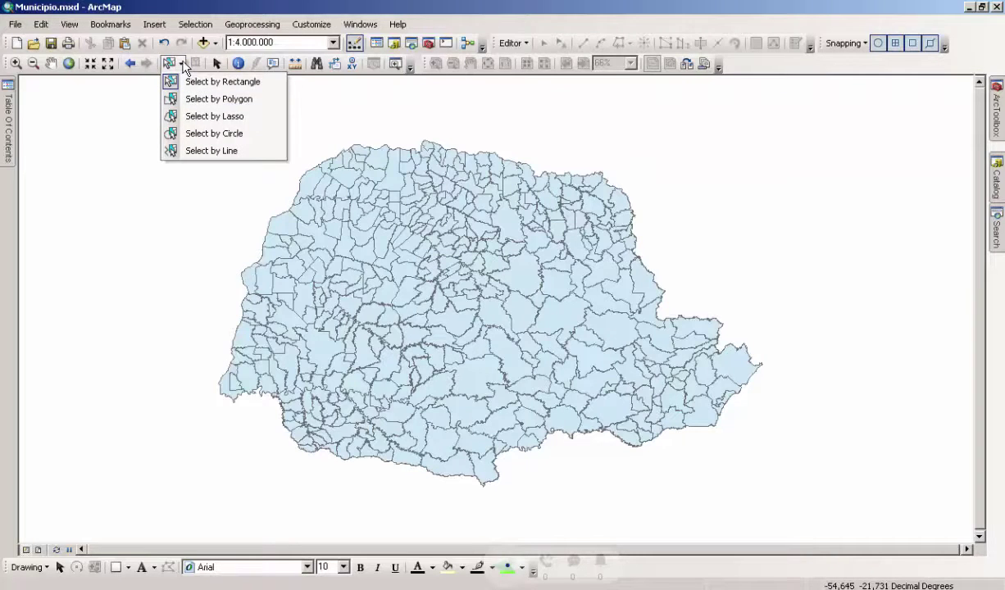
{"action": "left_click", "coordinate": [187, 81]}
{"action": "left_click_drag", "start_coordinate": [285, 105], "coordinate": [461, 204]}
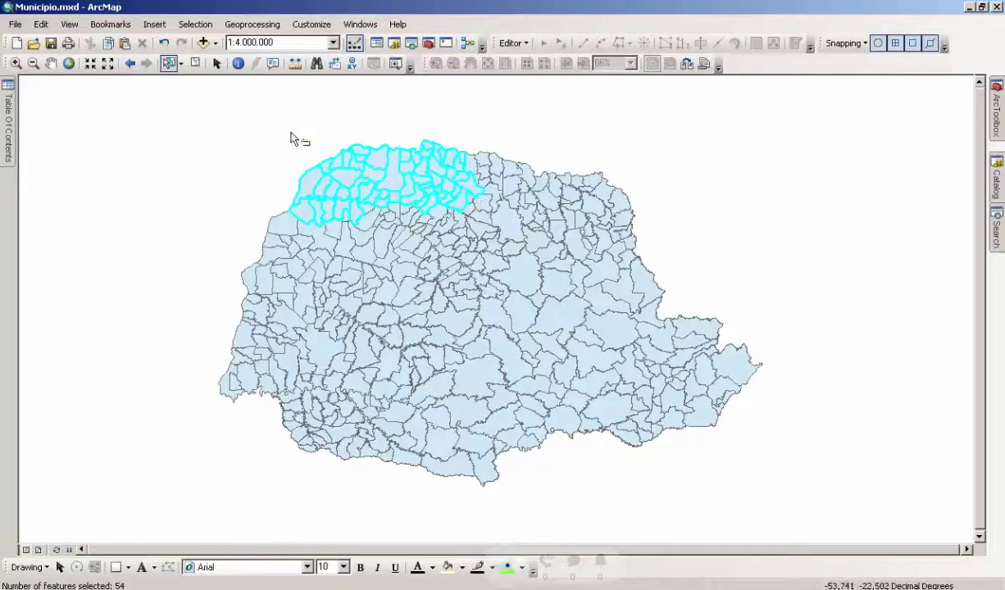
{"action": "left_click", "coordinate": [332, 135]}
Select the southeastern, southern and northeastern municipalities one group after another with rectangles, and clear the selection.
{"action": "left_click_drag", "start_coordinate": [795, 334], "coordinate": [672, 447]}
{"action": "left_click_drag", "start_coordinate": [479, 498], "coordinate": [305, 420]}
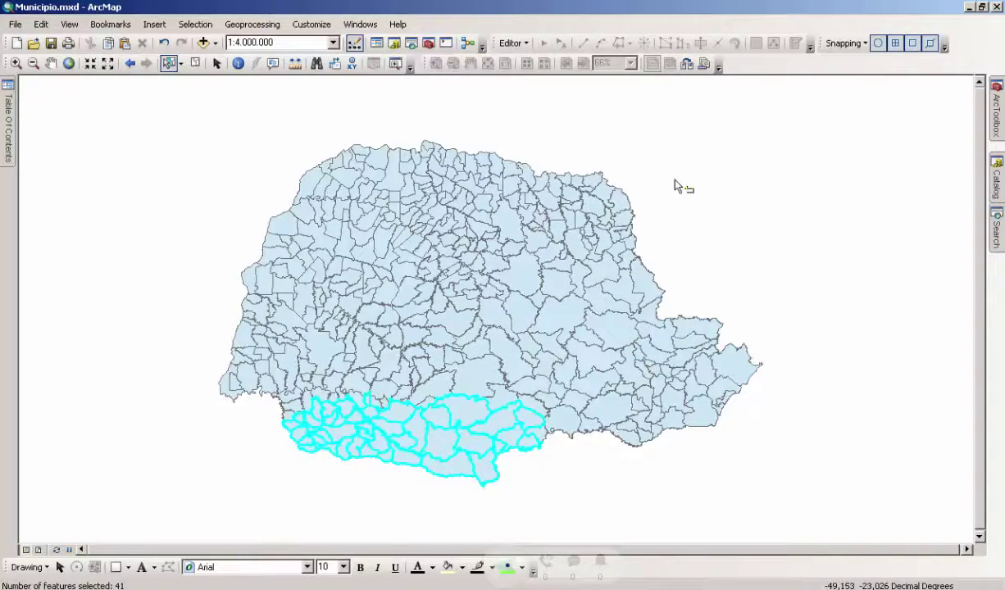
{"action": "left_click_drag", "start_coordinate": [648, 169], "coordinate": [484, 246]}
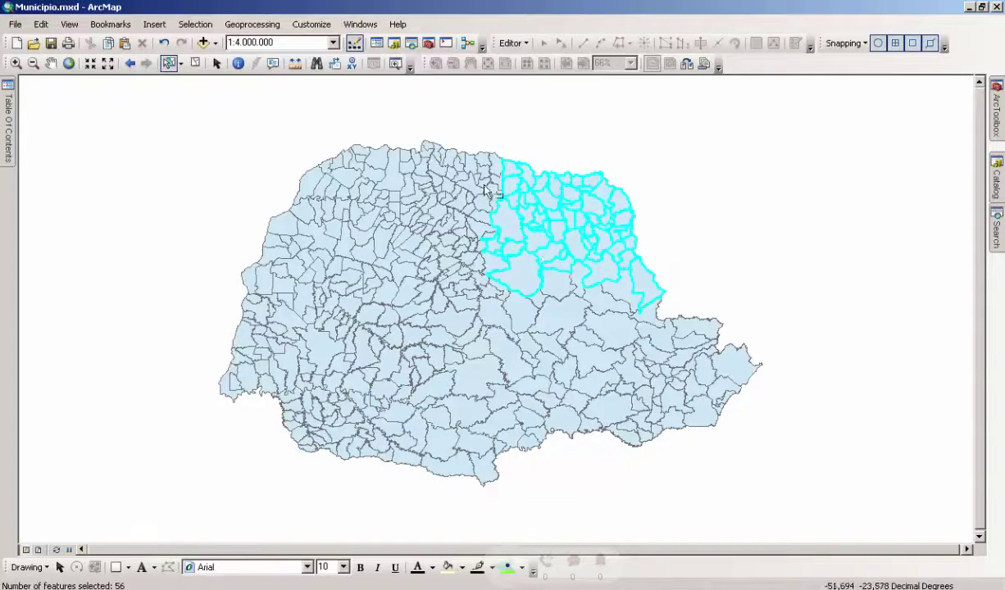
{"action": "left_click", "coordinate": [201, 69]}
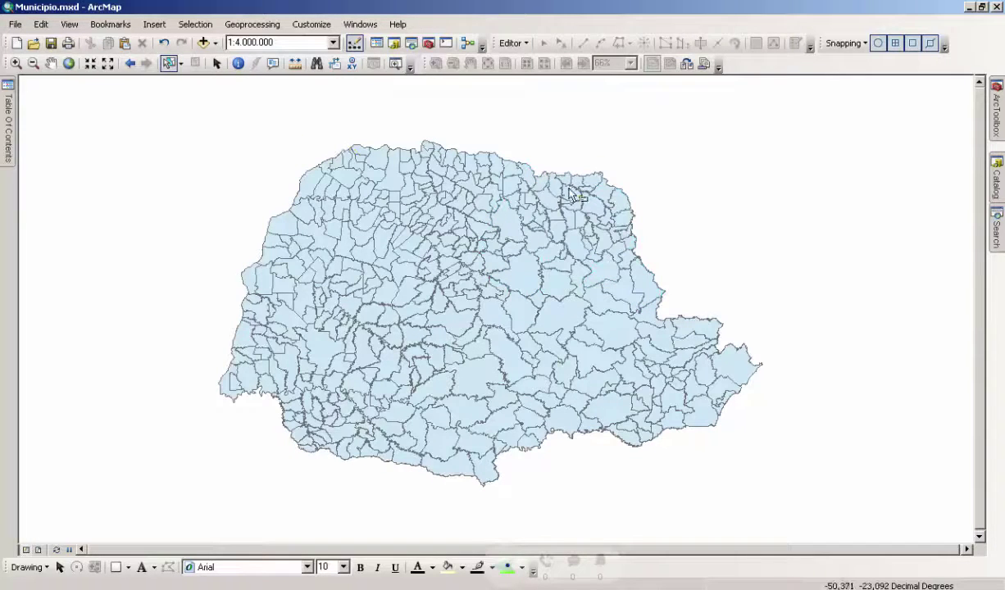
Select the northeastern municipalities by drawing a four-sided area around them with Select by Polygon.
{"action": "left_click", "coordinate": [182, 66]}
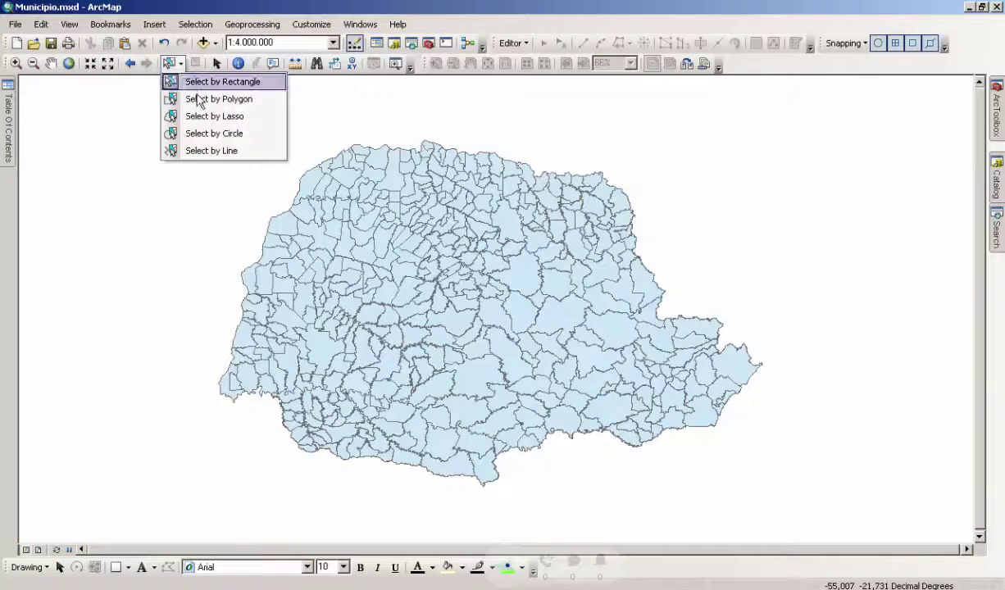
{"action": "left_click", "coordinate": [199, 98]}
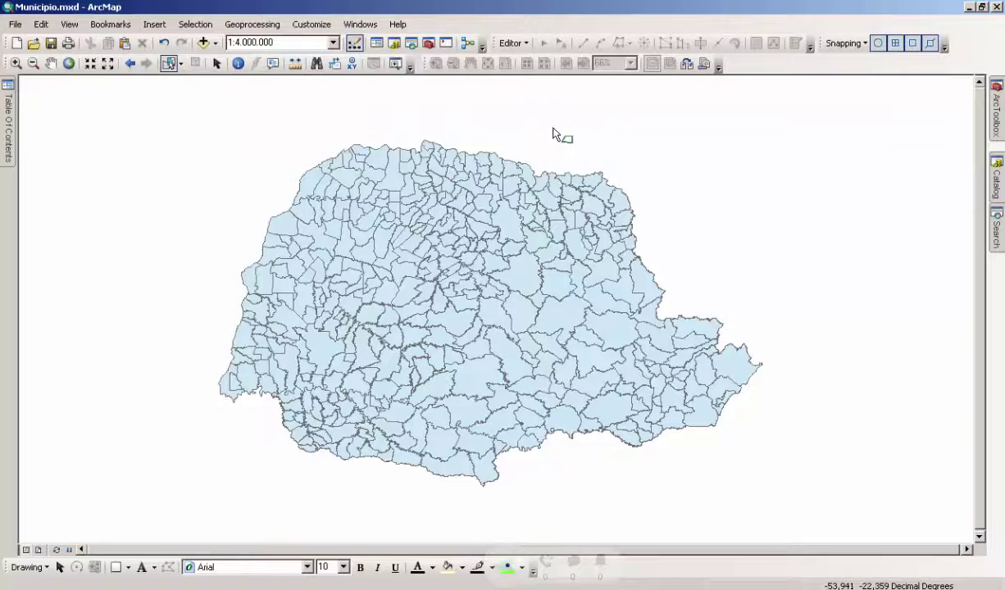
{"action": "left_click", "coordinate": [622, 127]}
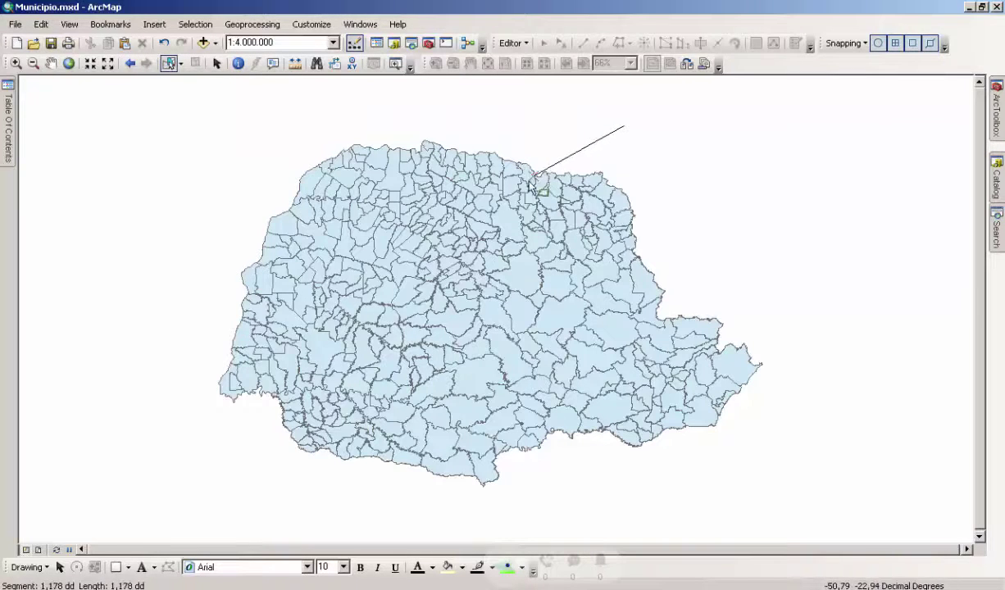
{"action": "left_click", "coordinate": [520, 197]}
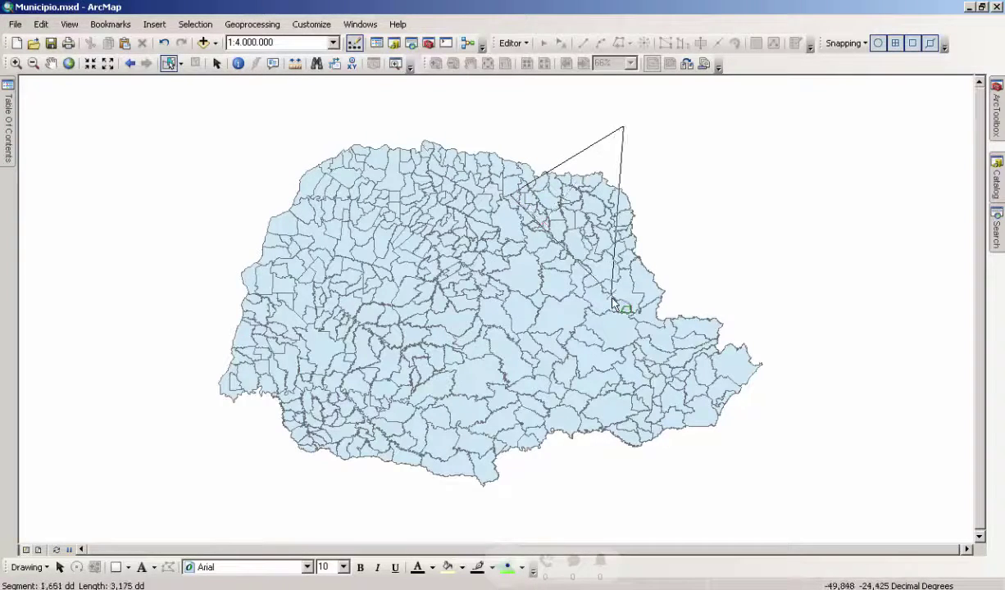
{"action": "left_click", "coordinate": [611, 292]}
{"action": "double_click", "coordinate": [694, 216]}
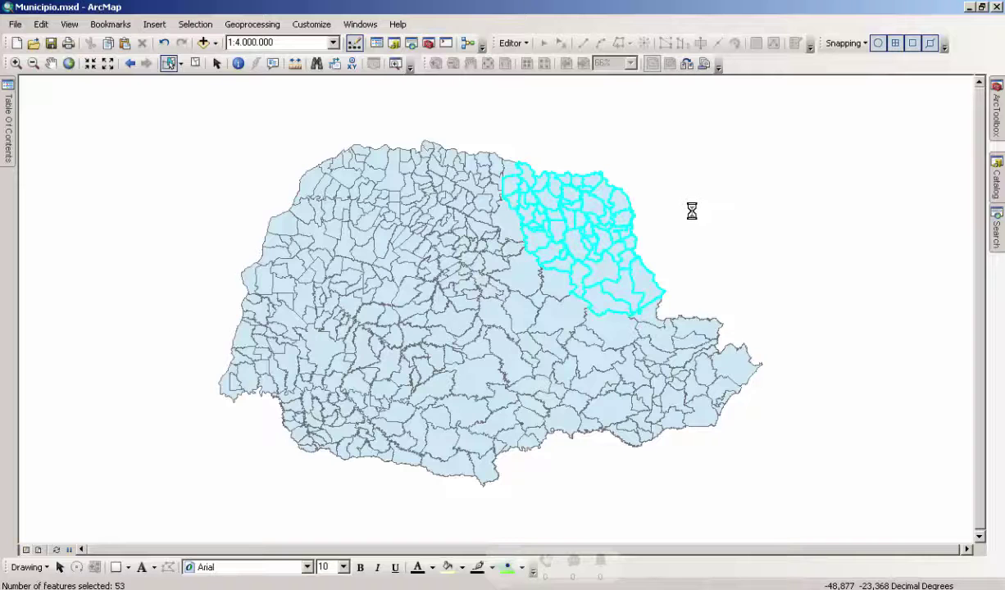
Select the southeastern municipalities by drawing an irregular, notched polygon across the map's southeast corner.
{"action": "left_click", "coordinate": [721, 410]}
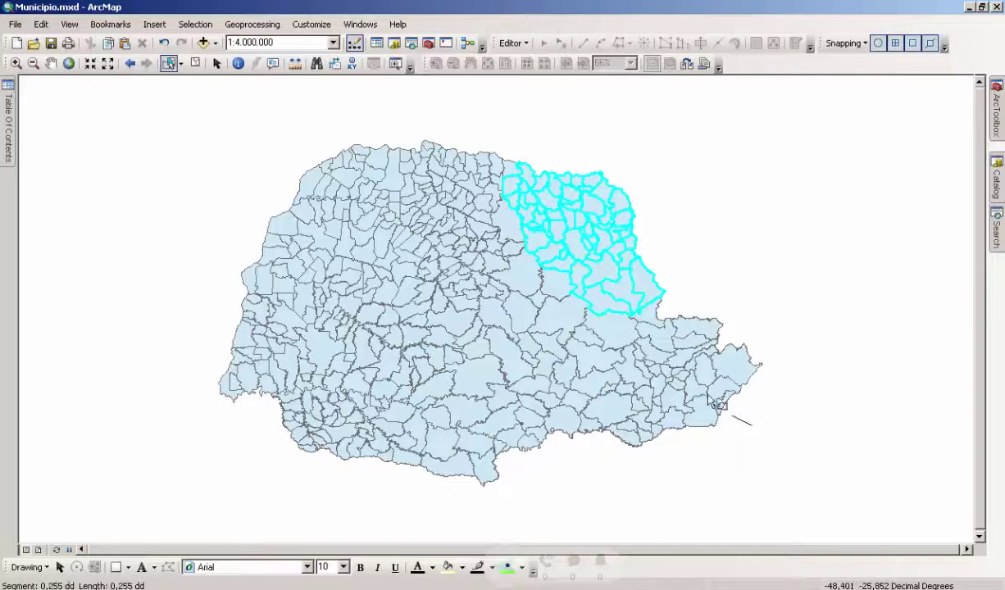
{"action": "left_click", "coordinate": [584, 466]}
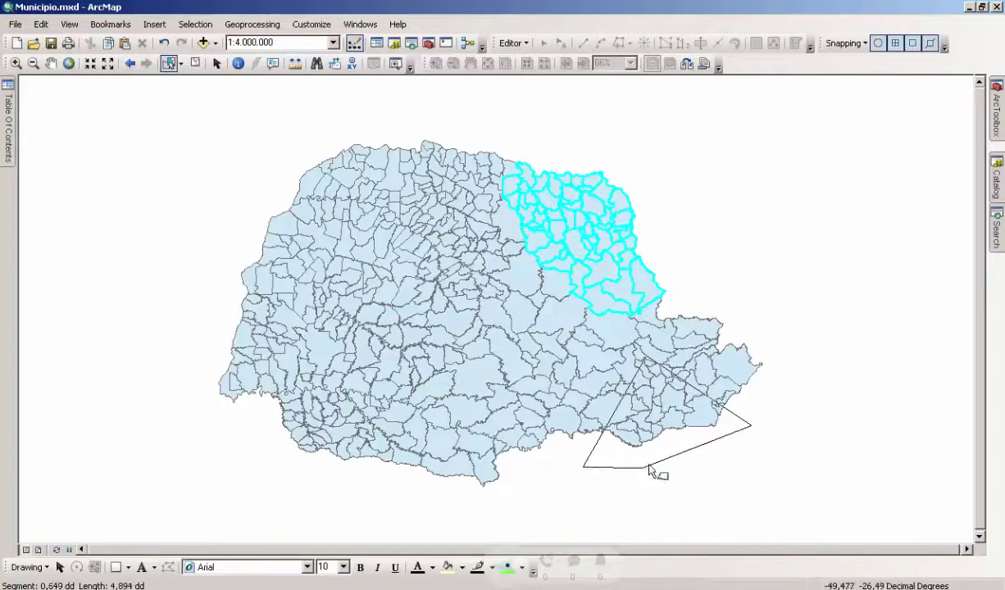
{"action": "left_click", "coordinate": [668, 411]}
{"action": "left_click", "coordinate": [705, 466]}
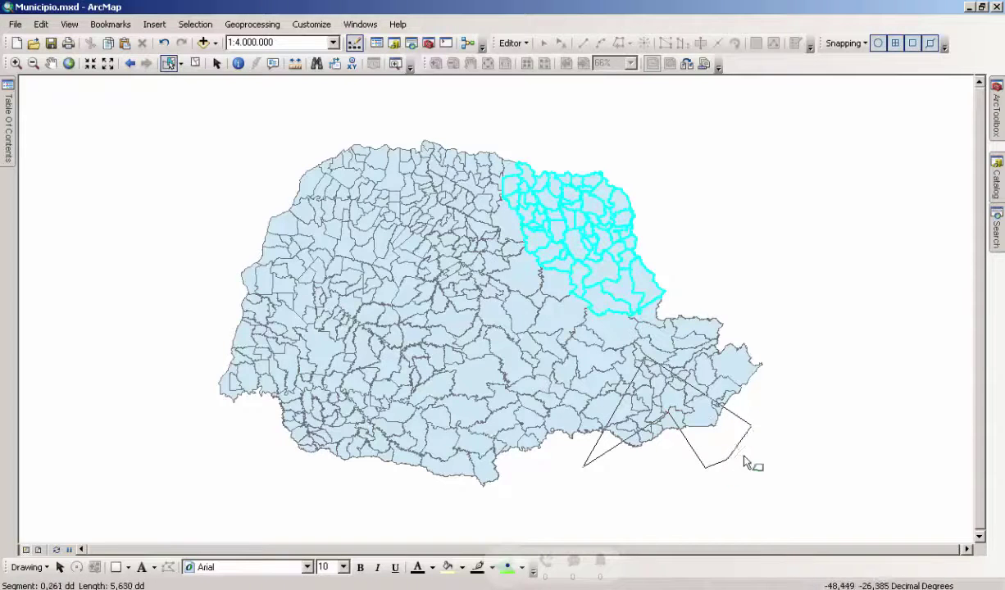
{"action": "double_click", "coordinate": [794, 441]}
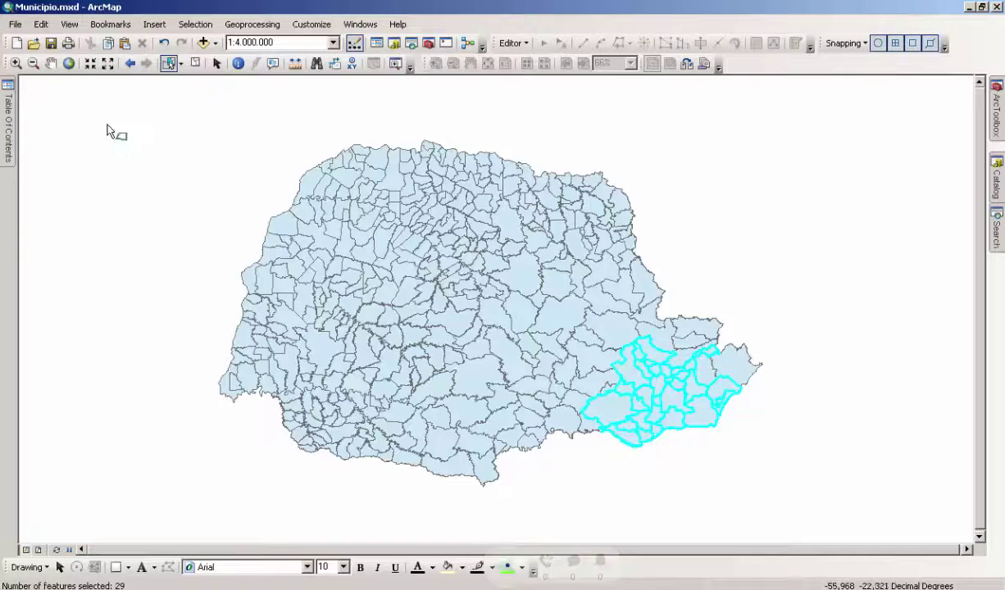
Replace the selection with the central and eastern municipalities using a freehand Select by Lasso outline, and clear it.
{"action": "left_click", "coordinate": [180, 63]}
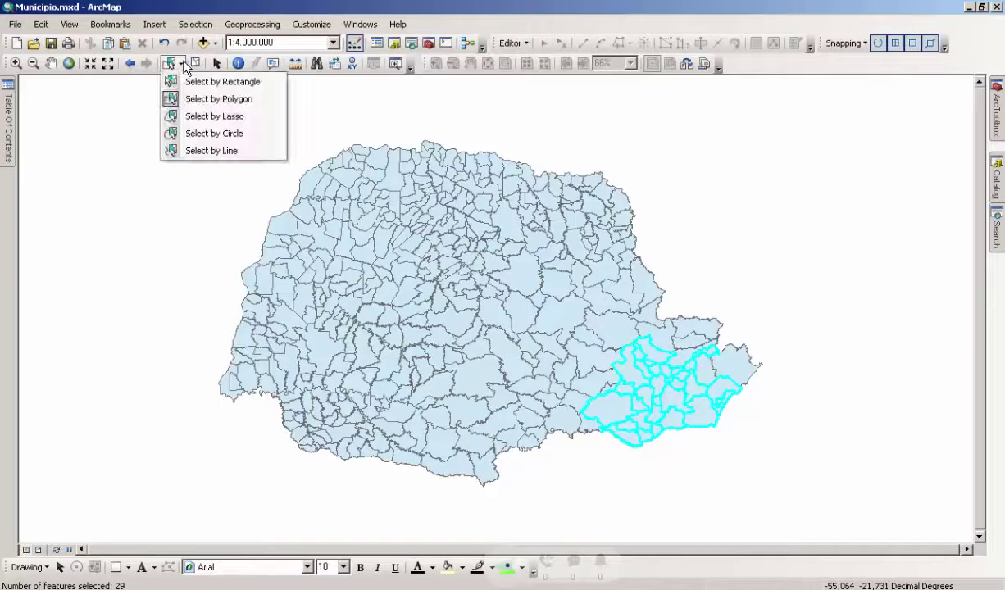
{"action": "left_click", "coordinate": [201, 115]}
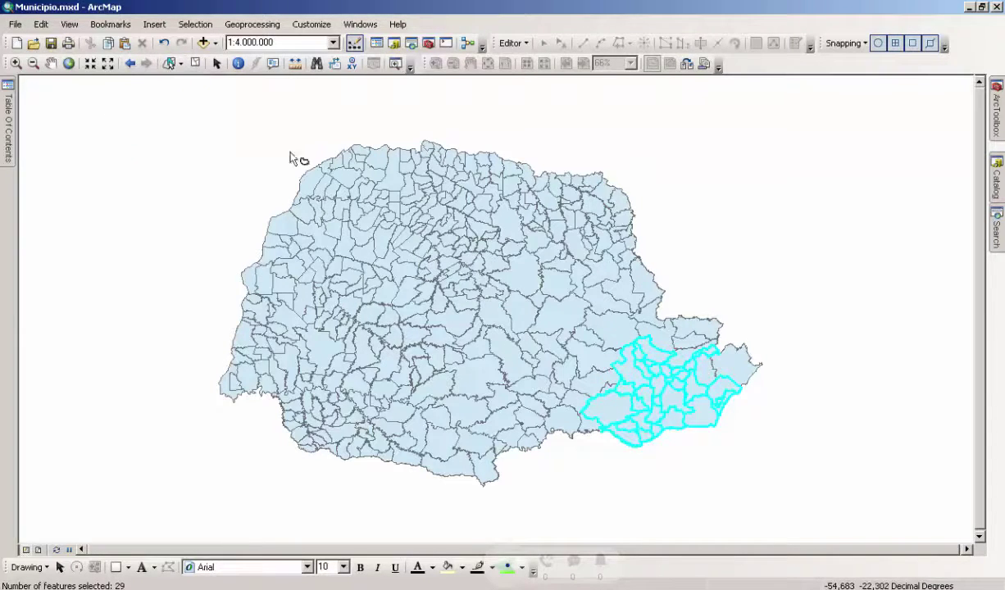
{"action": "left_click", "coordinate": [195, 65]}
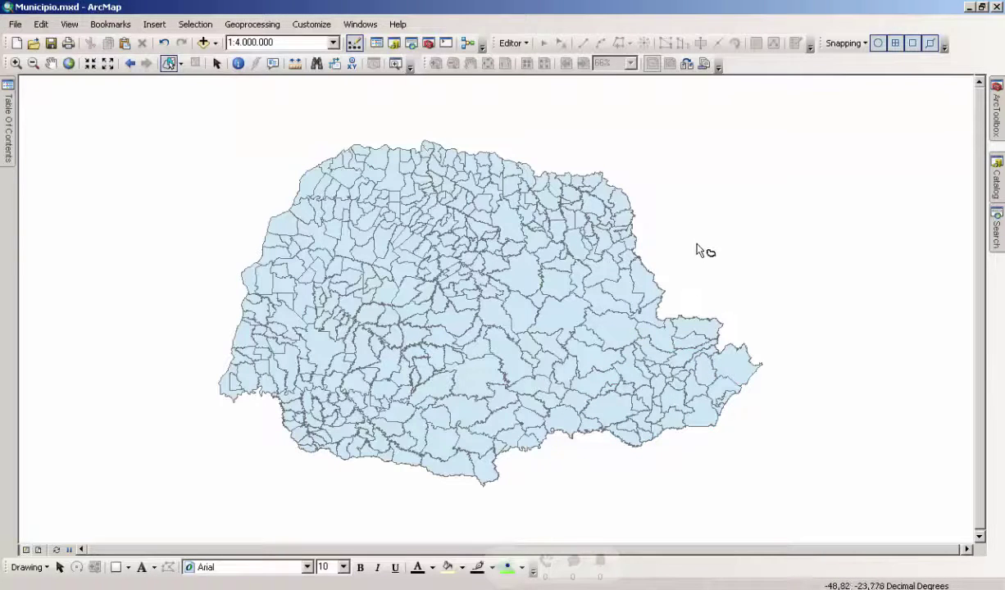
{"action": "mouse_move", "coordinate": [696, 243]}
{"action": "left_mouse_down"}
{"action": "mouse_move", "coordinate": [676, 262]}
{"action": "mouse_move", "coordinate": [573, 207]}
{"action": "mouse_move", "coordinate": [479, 190]}
{"action": "mouse_move", "coordinate": [484, 270]}
{"action": "mouse_move", "coordinate": [566, 323]}
{"action": "mouse_move", "coordinate": [439, 405]}
{"action": "mouse_move", "coordinate": [576, 422]}
{"action": "mouse_move", "coordinate": [696, 292]}
{"action": "mouse_move", "coordinate": [692, 247]}
{"action": "left_mouse_up"}
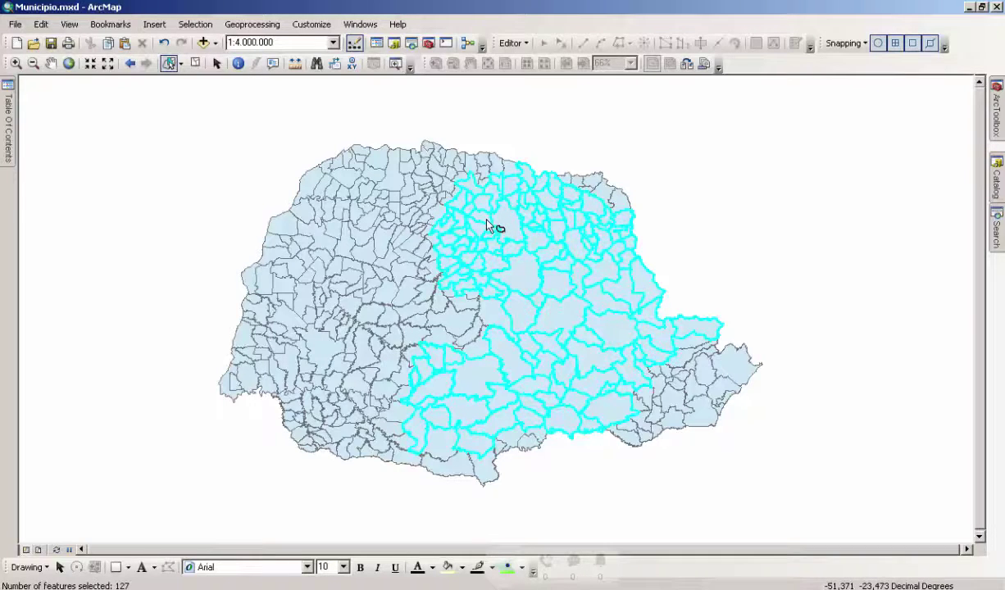
{"action": "left_click", "coordinate": [554, 127]}
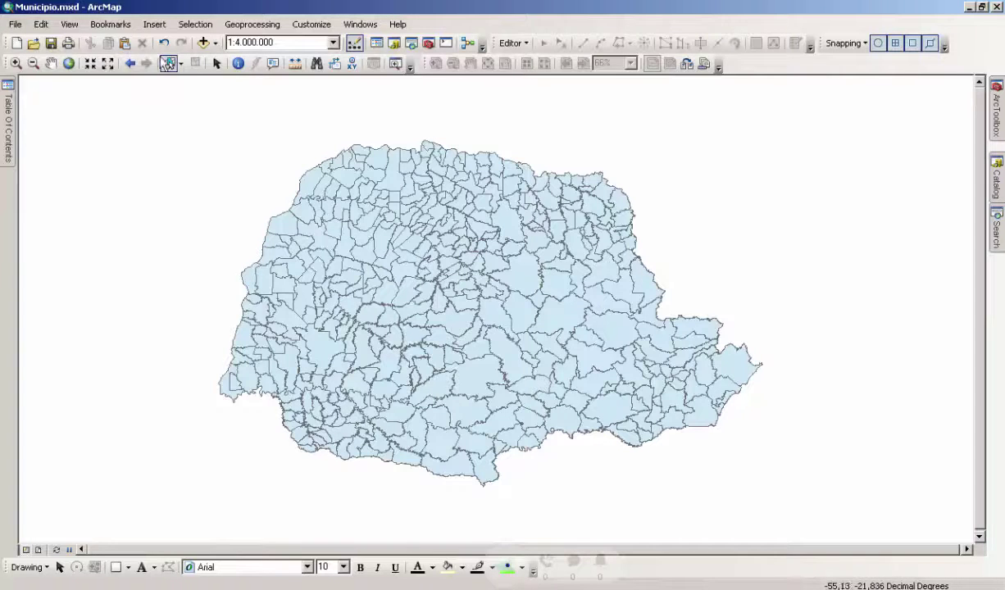
Select the northwestern municipalities with Select by Circle and clear the selection.
{"action": "left_click", "coordinate": [181, 64]}
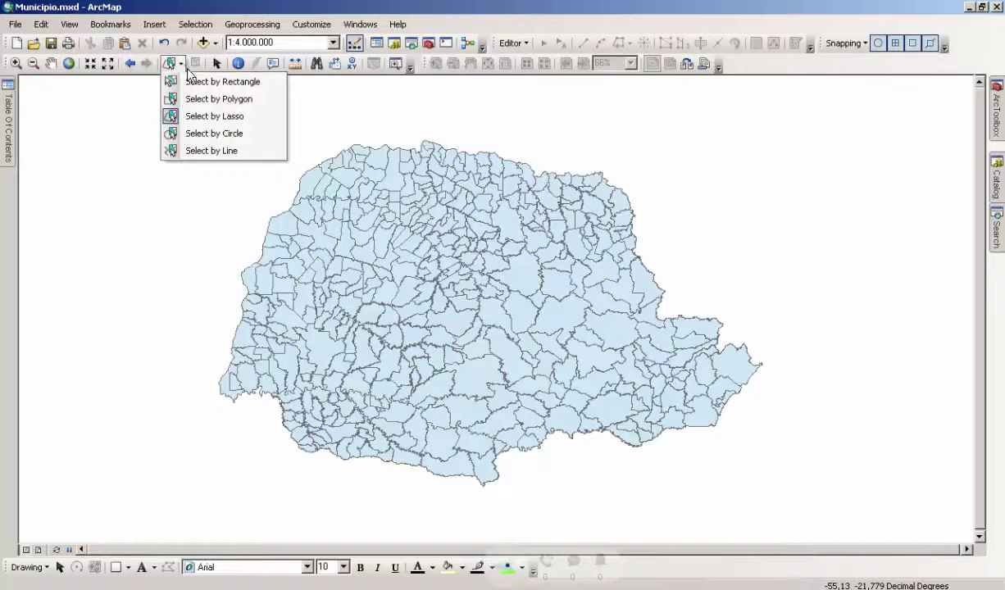
{"action": "left_click", "coordinate": [201, 133]}
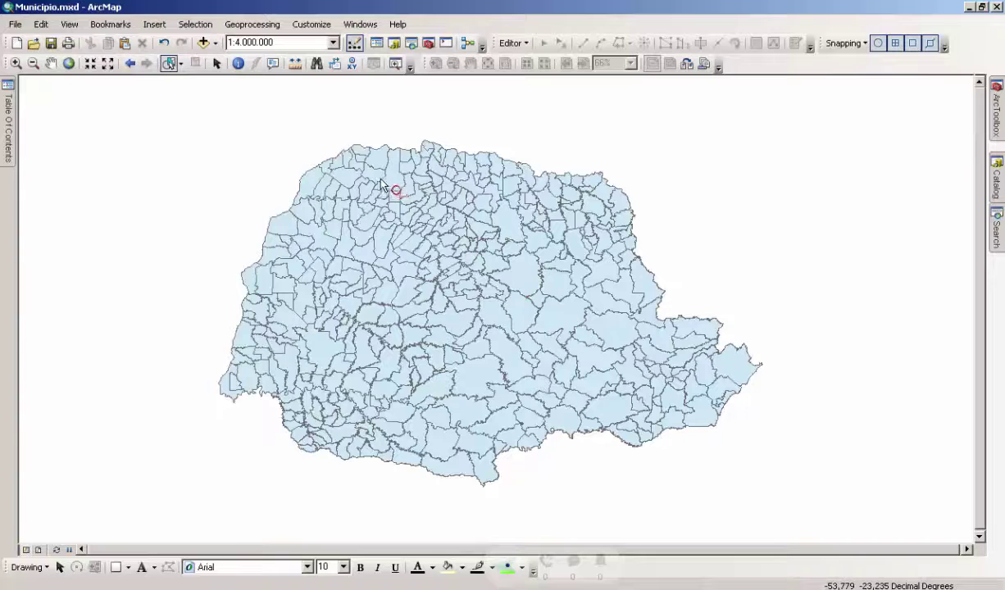
{"action": "left_click_drag", "start_coordinate": [373, 181], "coordinate": [402, 232]}
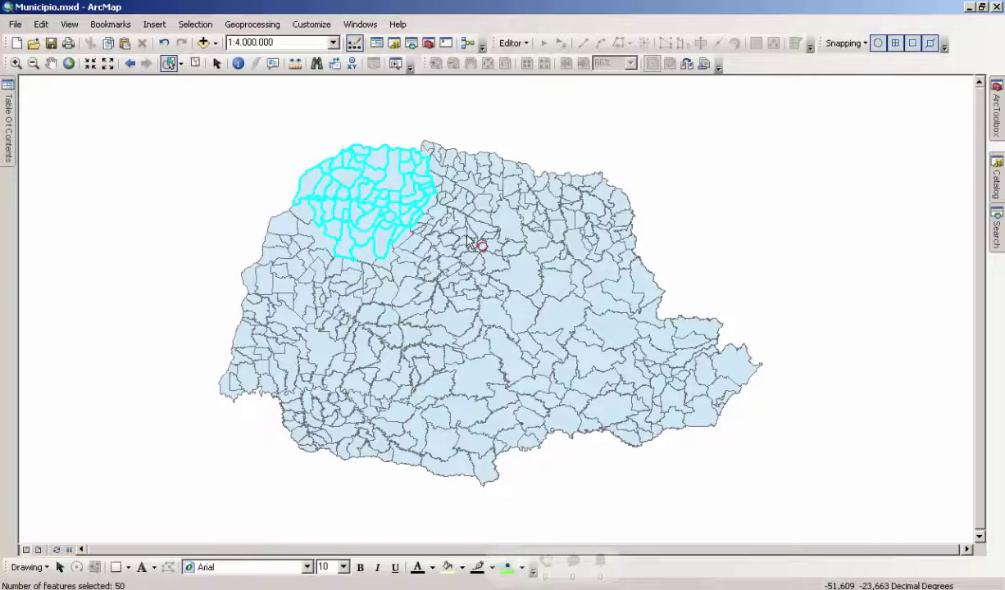
{"action": "left_click", "coordinate": [241, 91]}
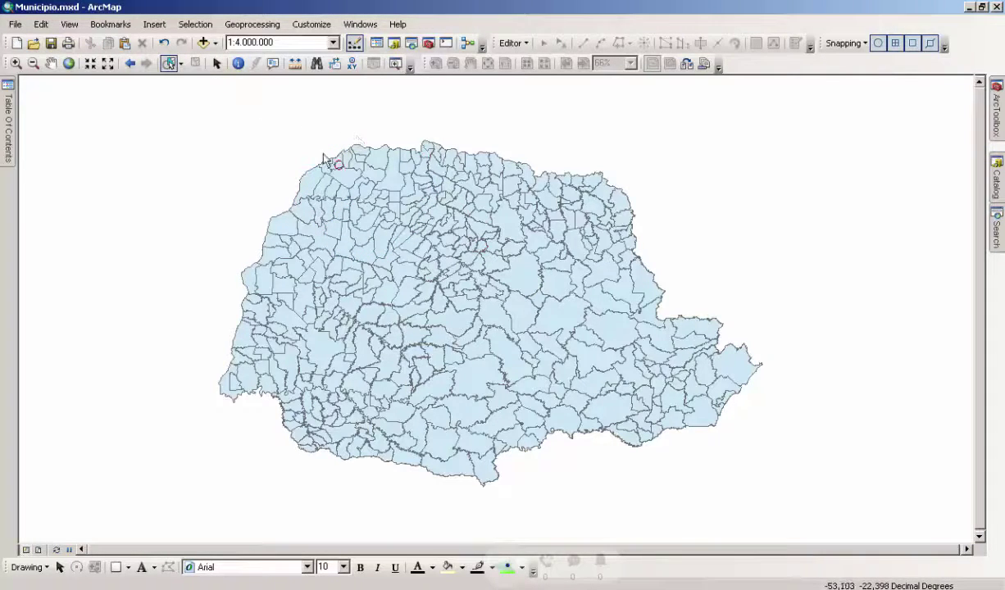
Select the municipalities crossed by a line drawn from the far southwest to beyond the eastern edge using Select by Line.
{"action": "left_click", "coordinate": [181, 65]}
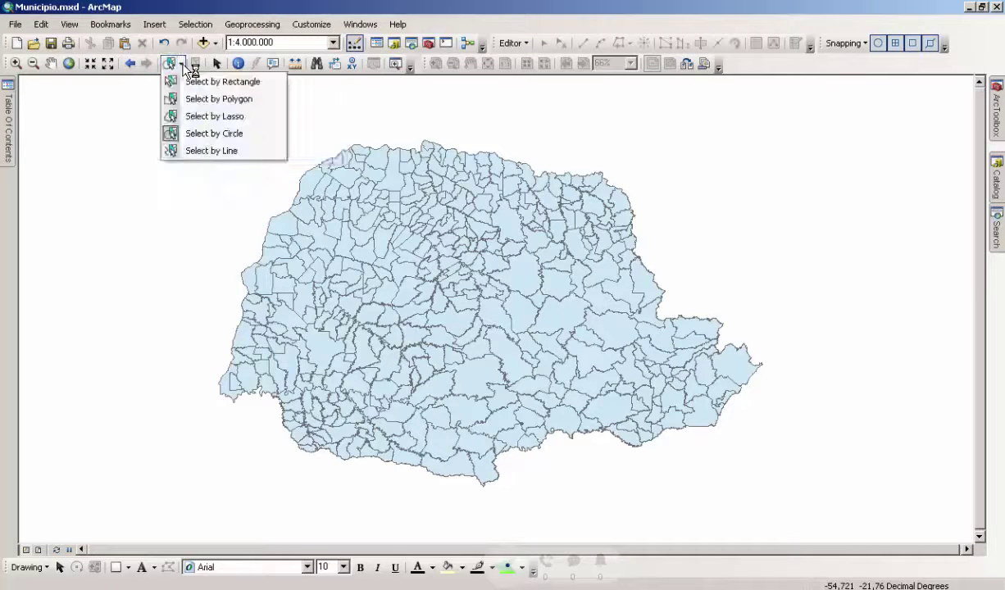
{"action": "left_click", "coordinate": [201, 151]}
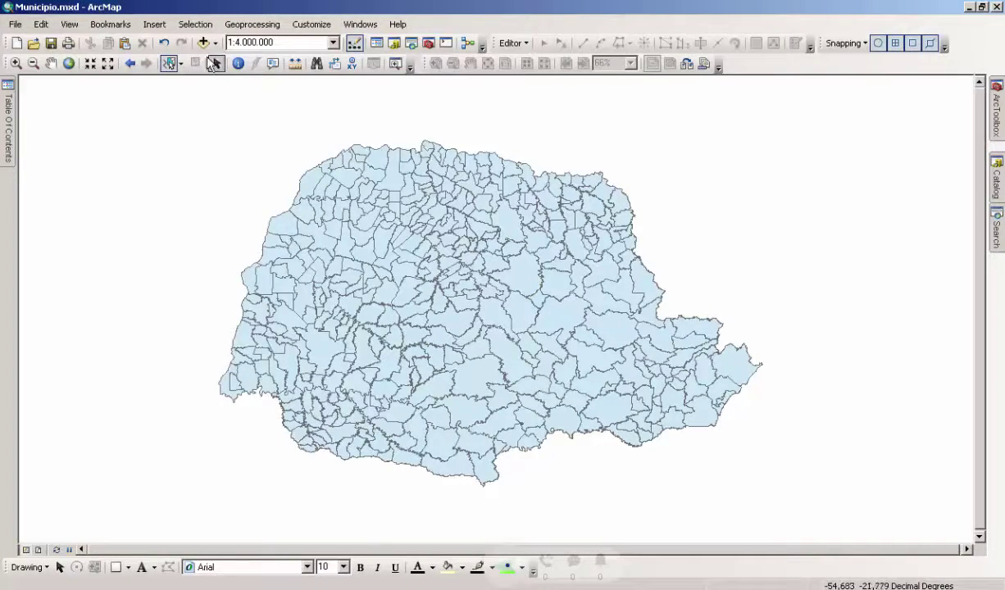
{"action": "left_click", "coordinate": [181, 64]}
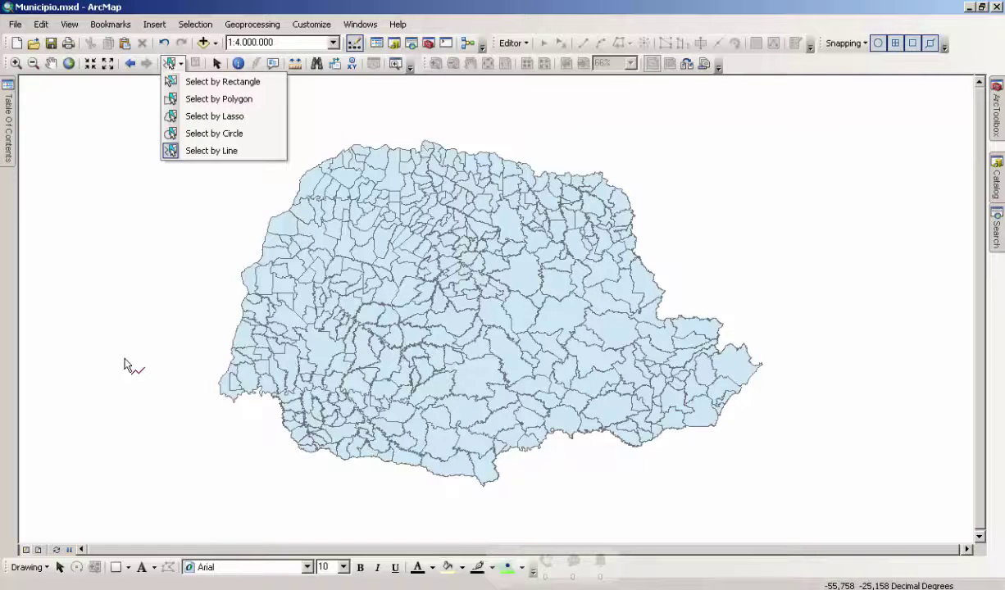
{"action": "left_click", "coordinate": [198, 375]}
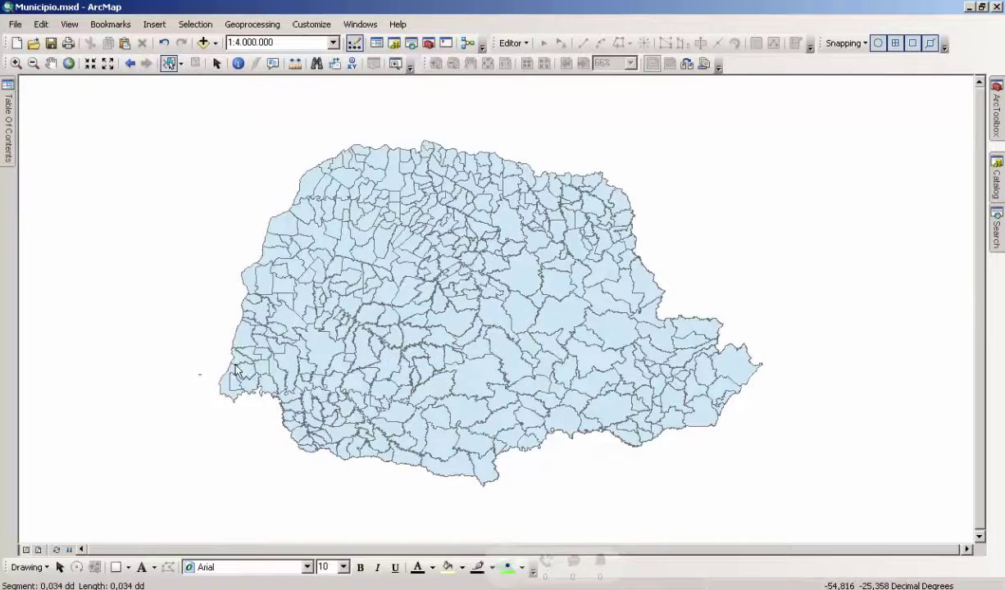
{"action": "left_click", "coordinate": [711, 305]}
{"action": "double_click", "coordinate": [758, 292]}
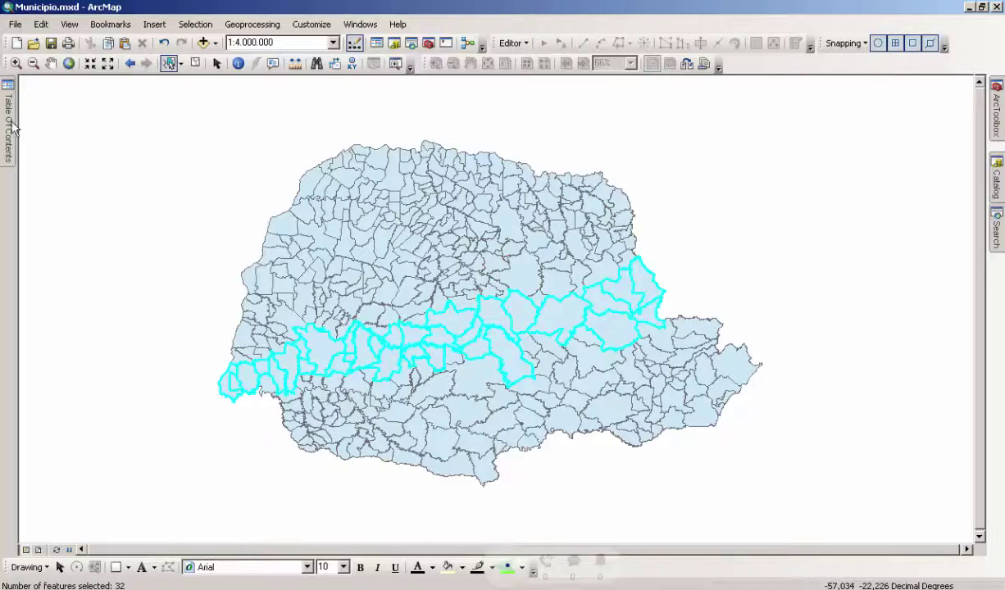
Open the attribute table of the 41MUE250GC_SIR layer, show all records and look through them for the selected rows.
{"action": "mouse_move", "coordinate": [12, 127]}
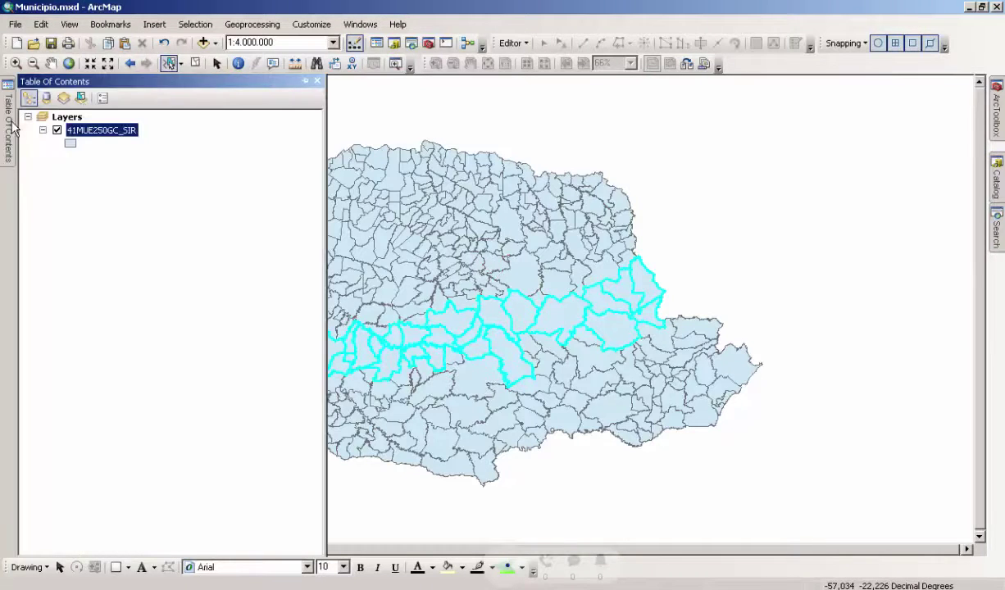
{"action": "right_click", "coordinate": [97, 136]}
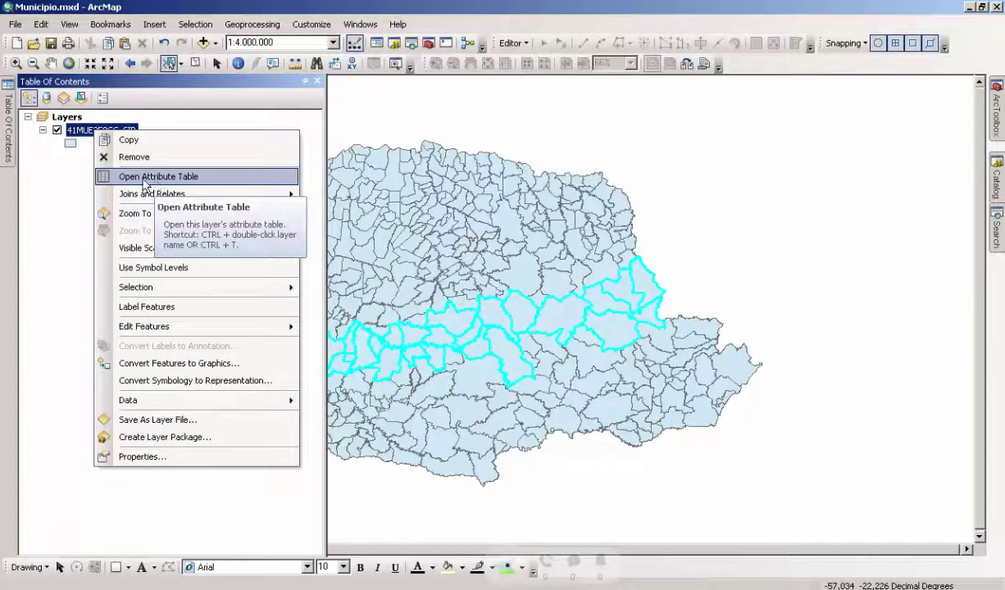
{"action": "left_click", "coordinate": [189, 182]}
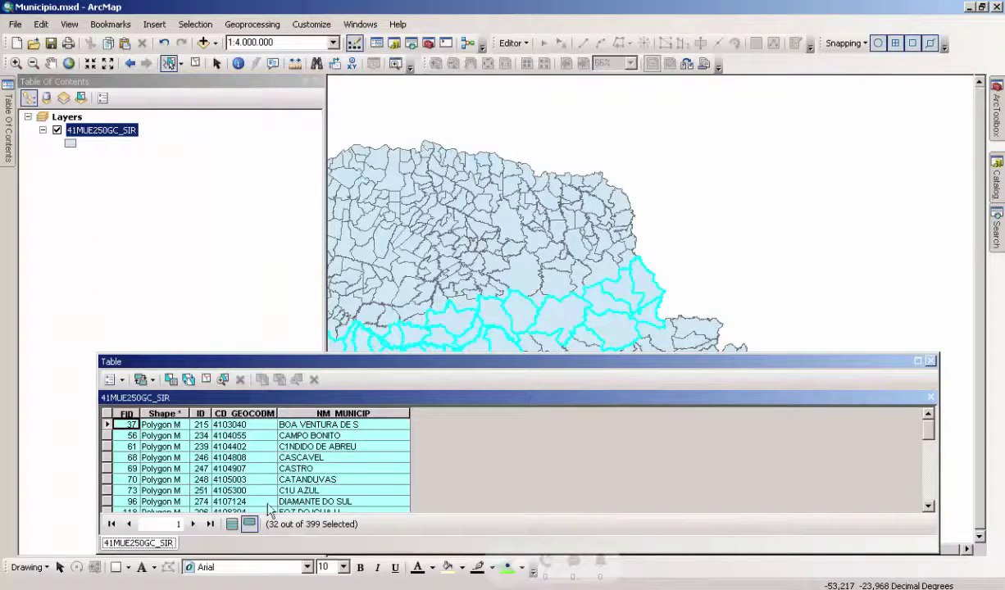
{"action": "left_click", "coordinate": [232, 523]}
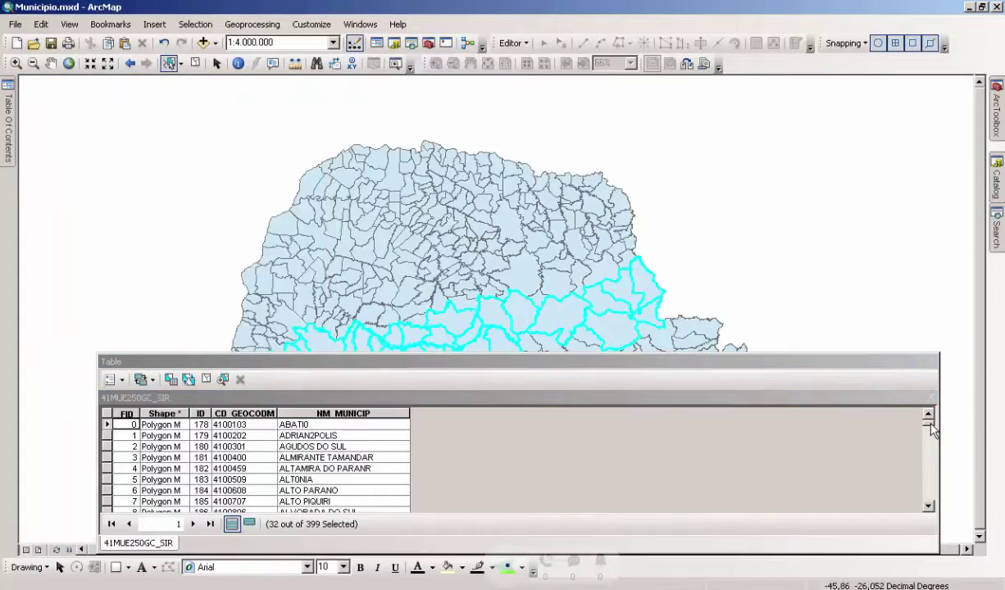
{"action": "left_click_drag", "start_coordinate": [928, 422], "coordinate": [934, 400]}
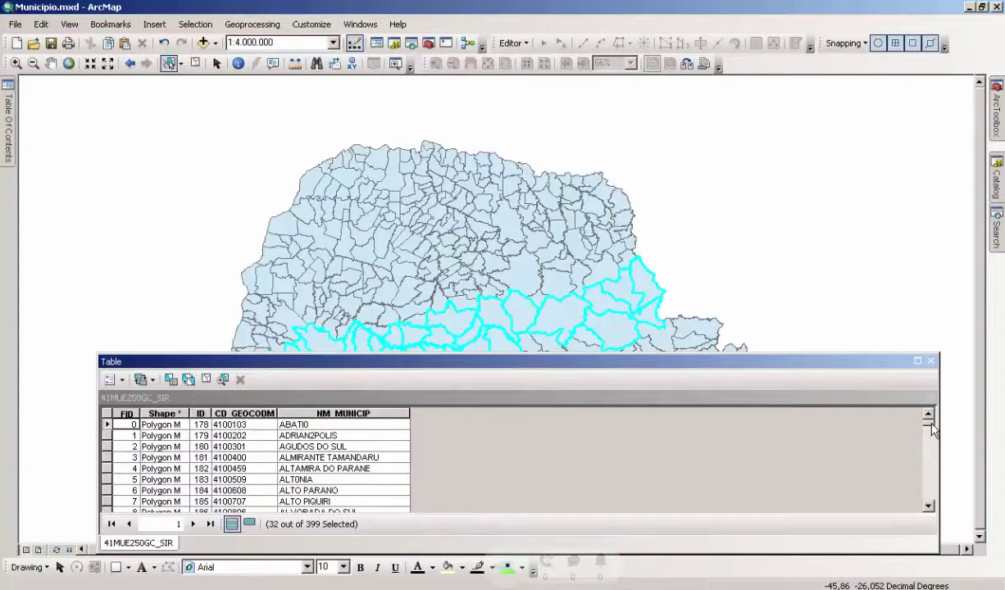
{"action": "left_click_drag", "start_coordinate": [932, 432], "coordinate": [931, 489]}
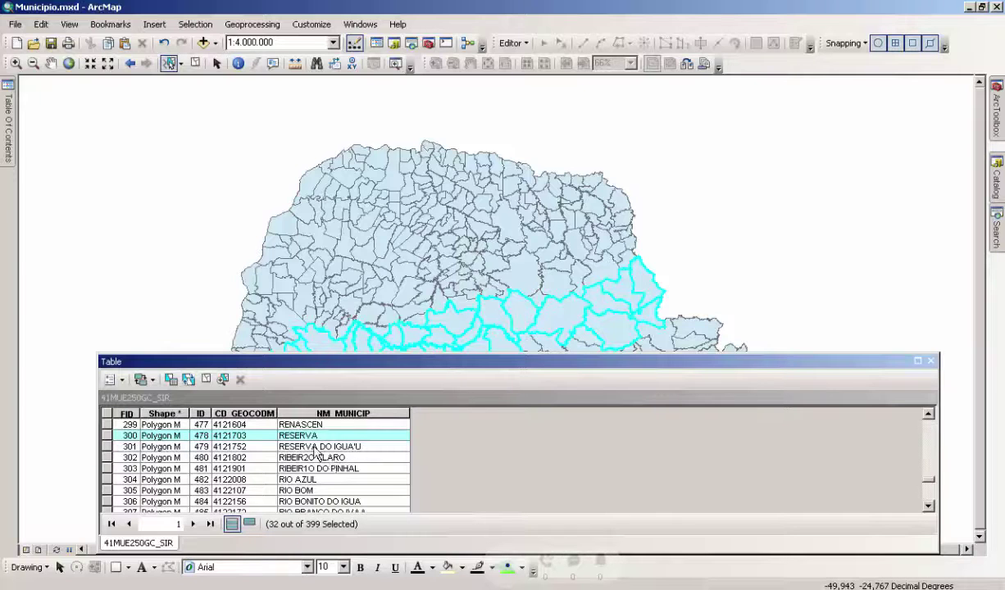
Show only the selected records, review them down to the last row beside the map, and close the table.
{"action": "left_click", "coordinate": [256, 525]}
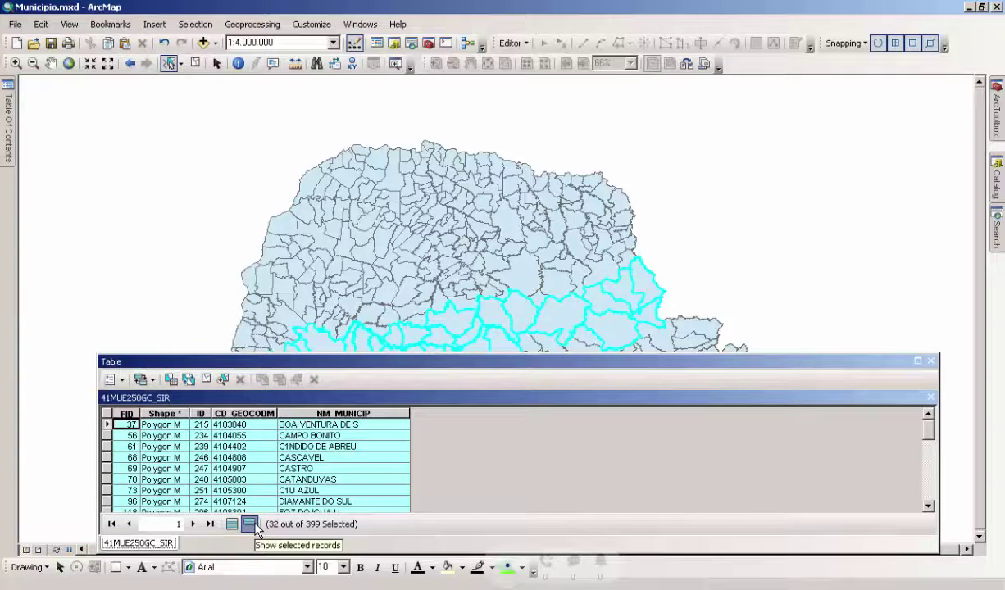
{"action": "left_click_drag", "start_coordinate": [533, 362], "coordinate": [541, 430]}
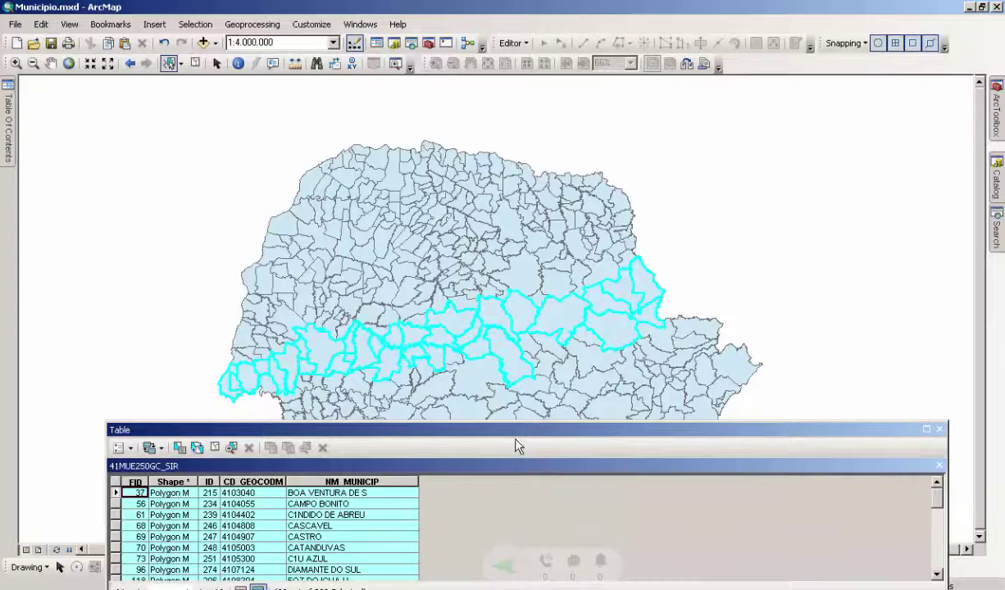
{"action": "left_click_drag", "start_coordinate": [516, 435], "coordinate": [533, 200]}
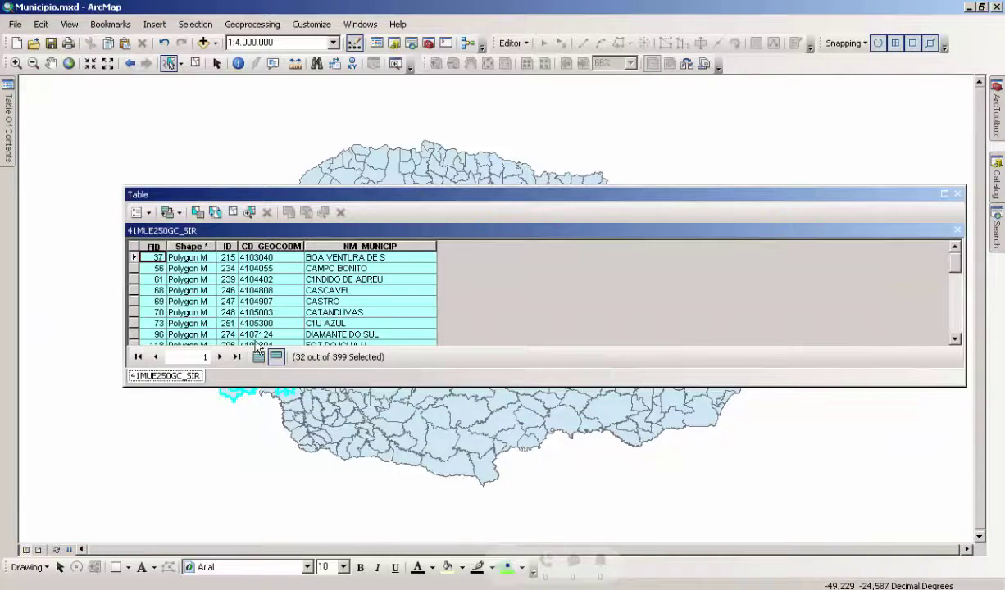
{"action": "left_click_drag", "start_coordinate": [953, 264], "coordinate": [963, 366]}
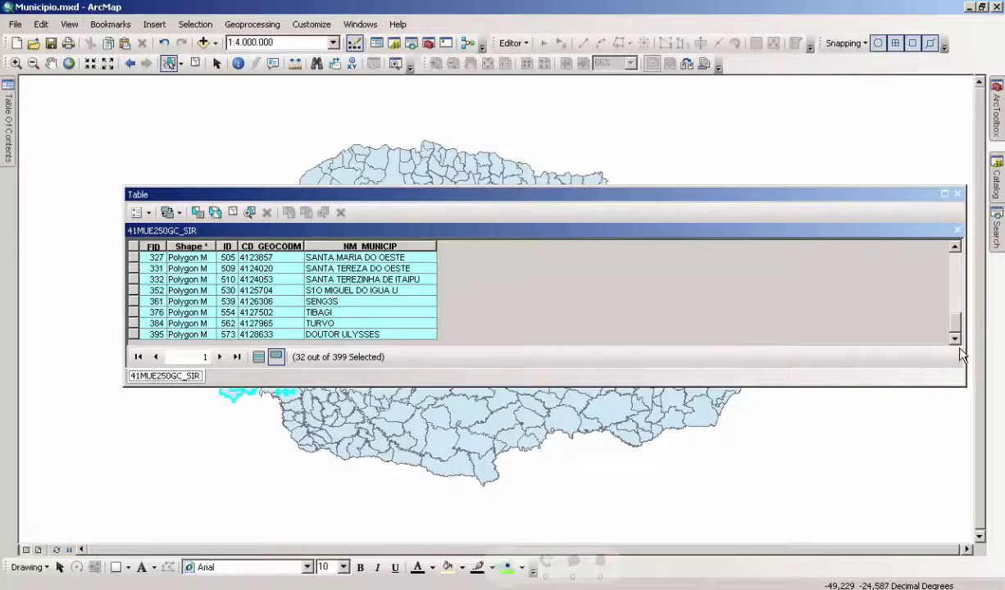
{"action": "left_click", "coordinate": [956, 193]}
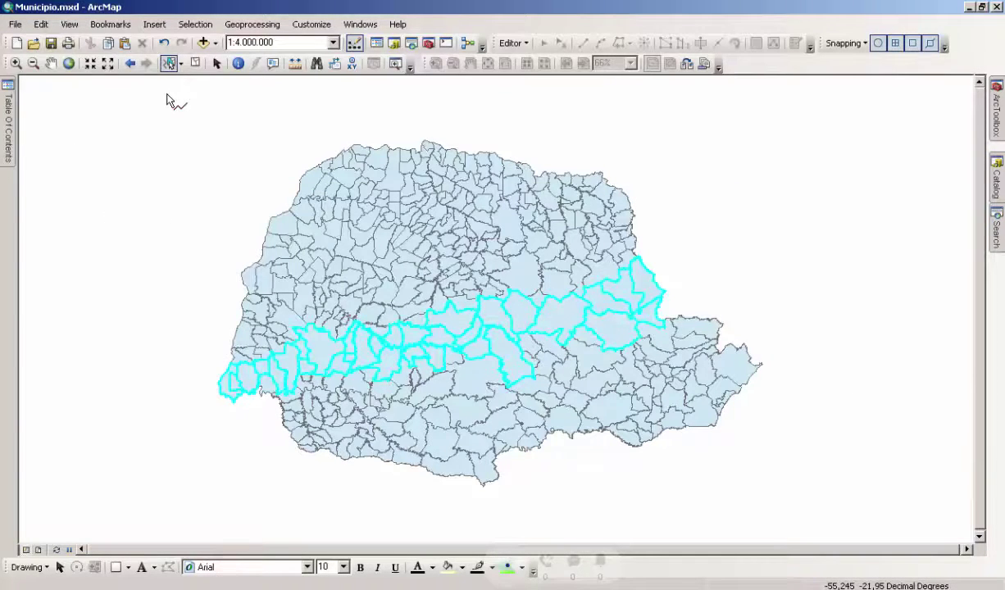
Reopen the attribute table of the 41MUE250GC_SIR layer, move it over the southern part of the map, and clear the selection.
{"action": "left_click", "coordinate": [8, 114]}
{"action": "right_click", "coordinate": [99, 133]}
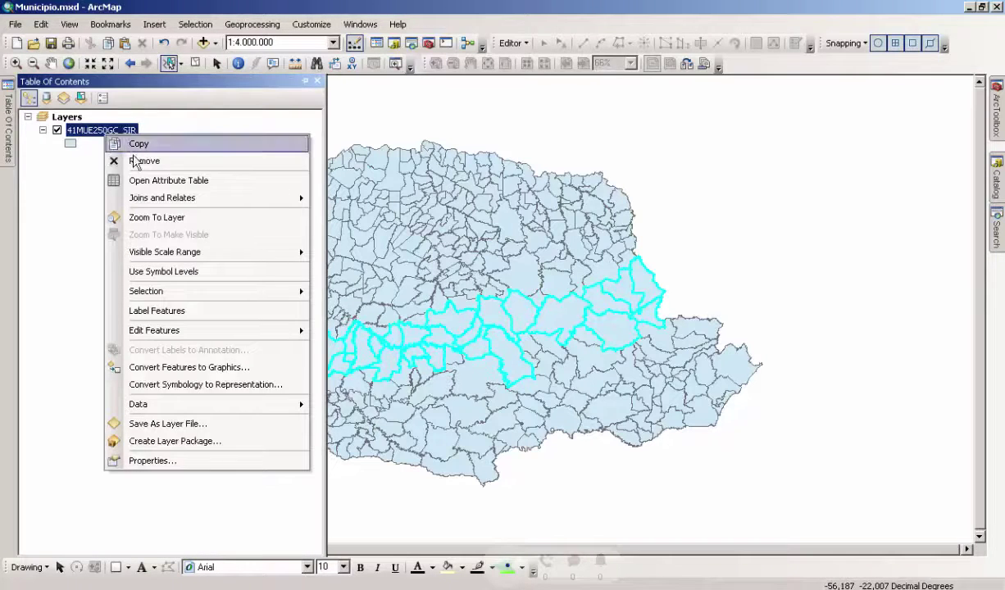
{"action": "left_click", "coordinate": [141, 177]}
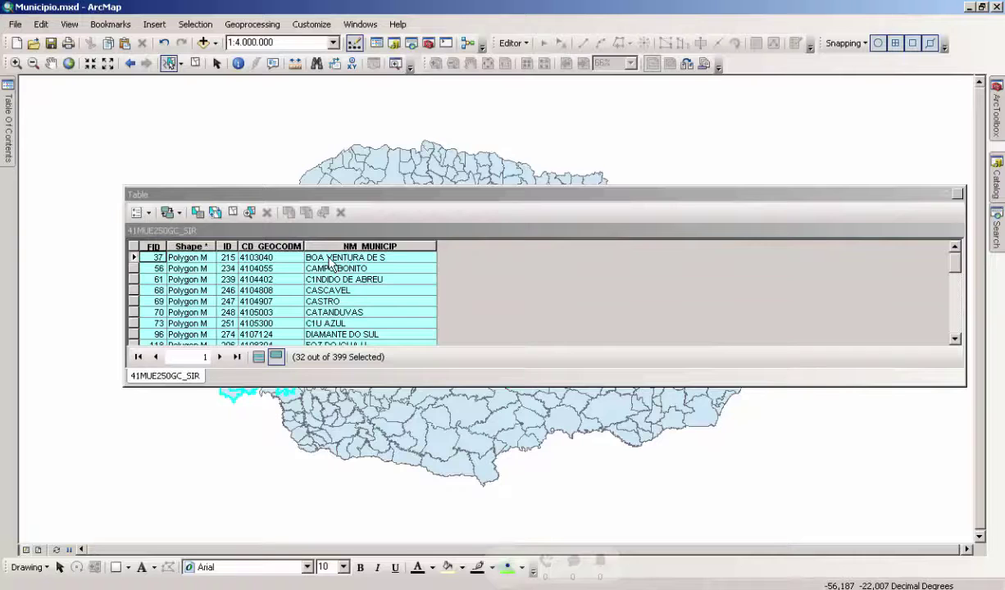
{"action": "left_click_drag", "start_coordinate": [426, 196], "coordinate": [371, 277]}
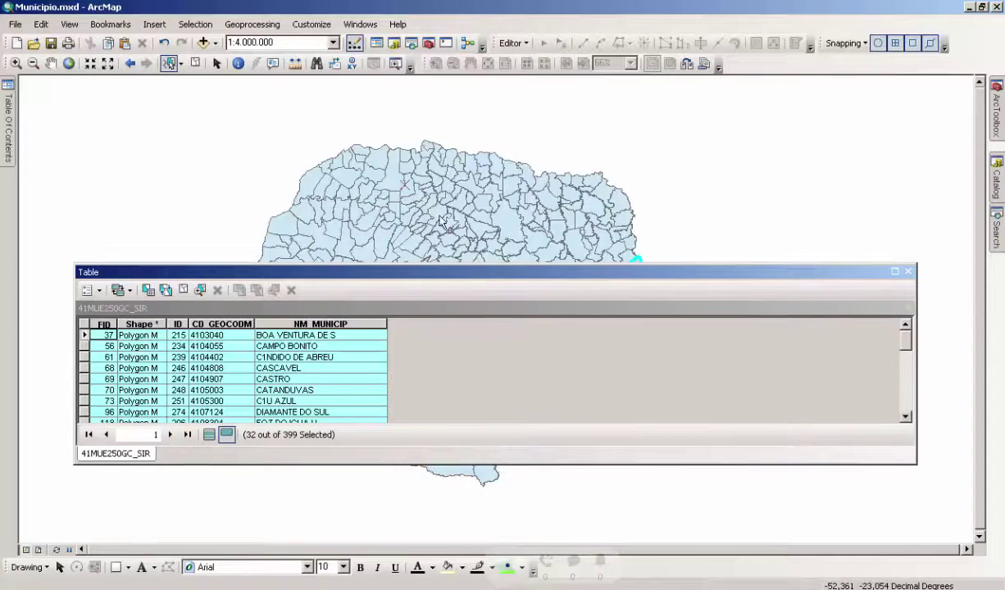
{"action": "left_click_drag", "start_coordinate": [511, 285], "coordinate": [557, 372]}
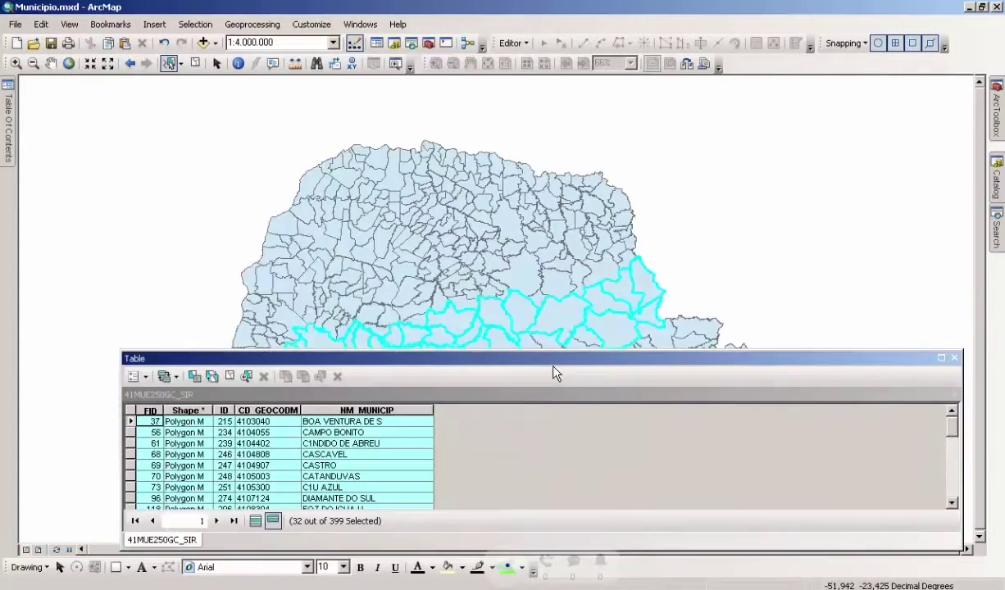
{"action": "left_click", "coordinate": [195, 63]}
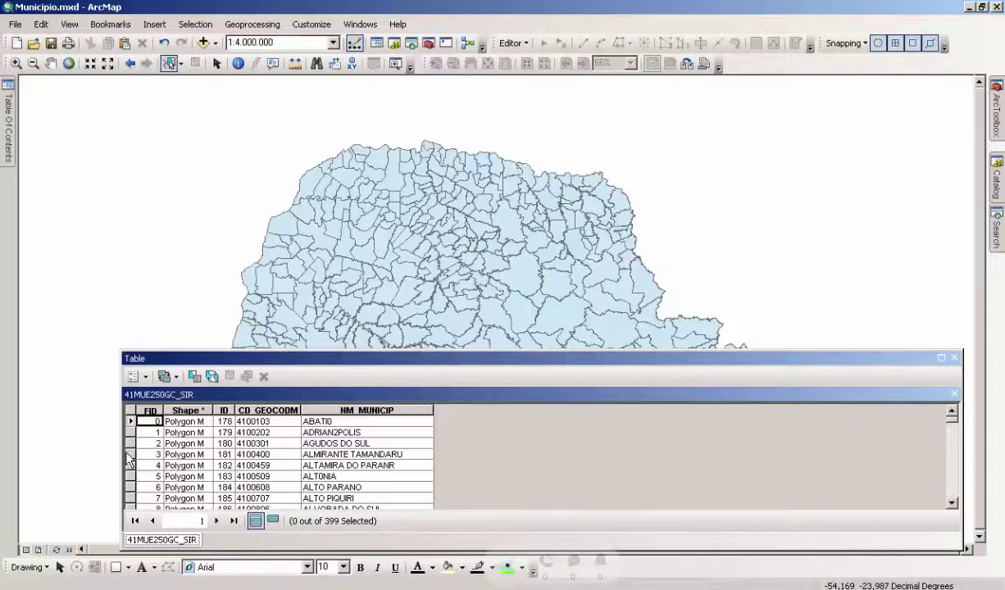
Select the ALMIRANTE TAMANDARU record and then the ADRIAN2POLIS record in the attribute table to locate each municipality on the map.
{"action": "left_click", "coordinate": [129, 456]}
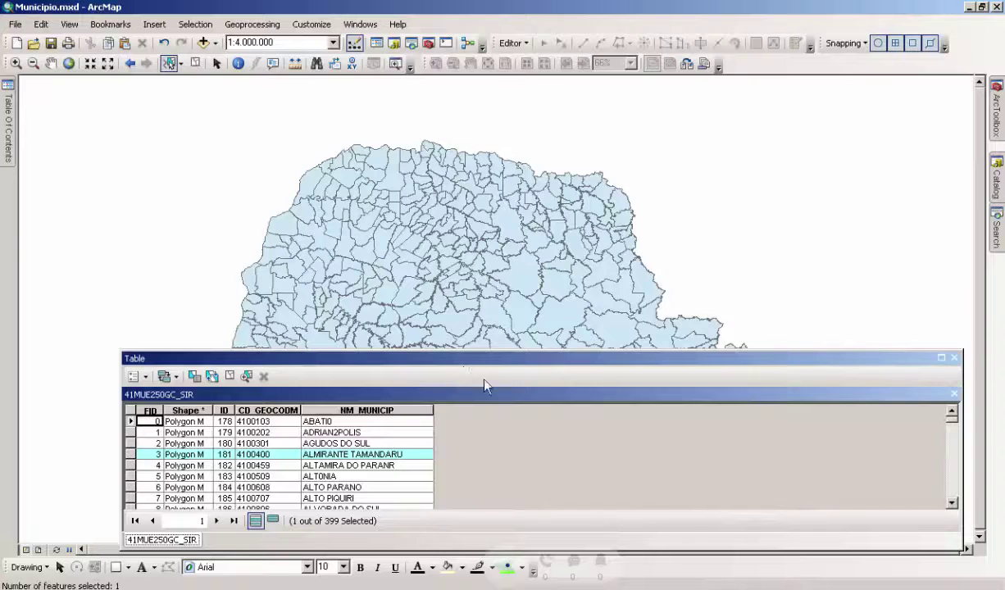
{"action": "left_click_drag", "start_coordinate": [463, 360], "coordinate": [501, 482]}
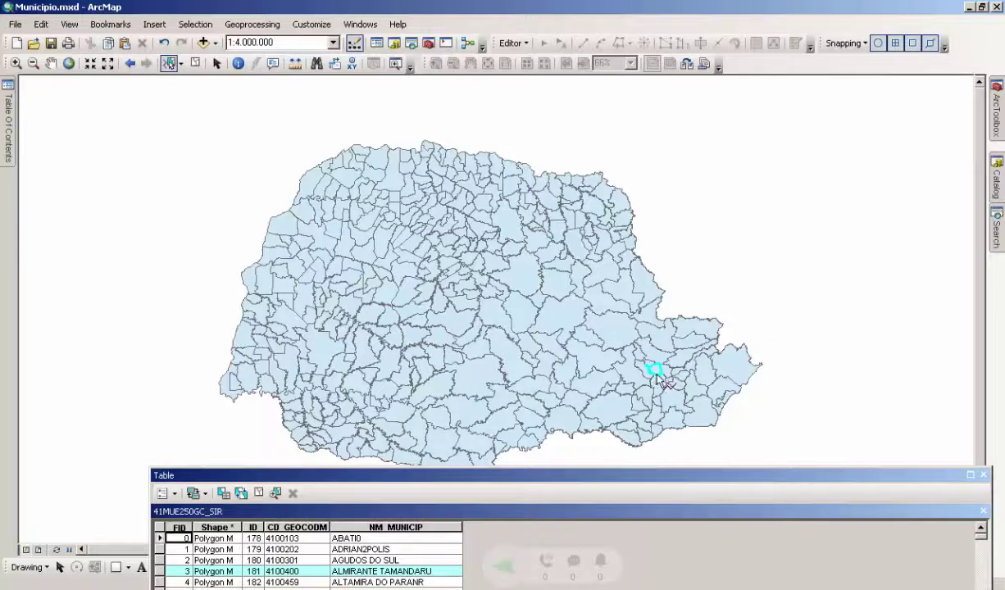
{"action": "left_click", "coordinate": [165, 550]}
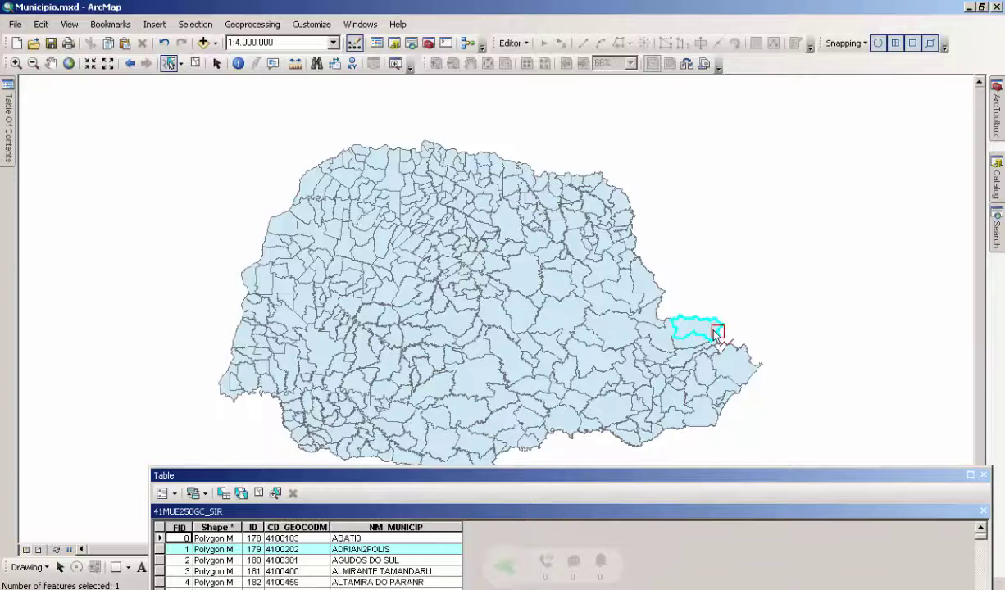
Close the attribute table and clear the selection of the single municipality.
{"action": "left_click_drag", "start_coordinate": [618, 475], "coordinate": [576, 295]}
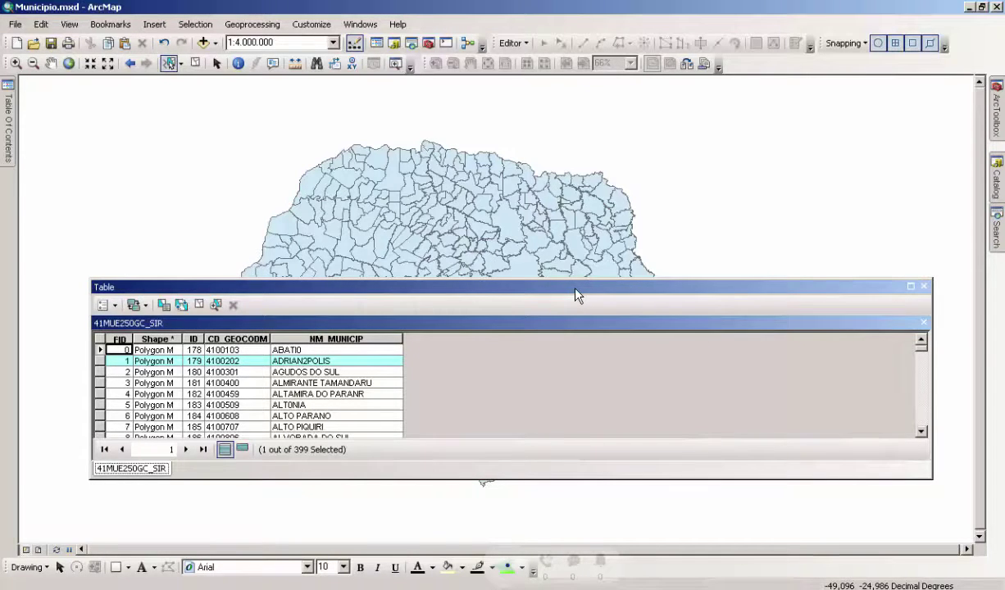
{"action": "left_click", "coordinate": [922, 286]}
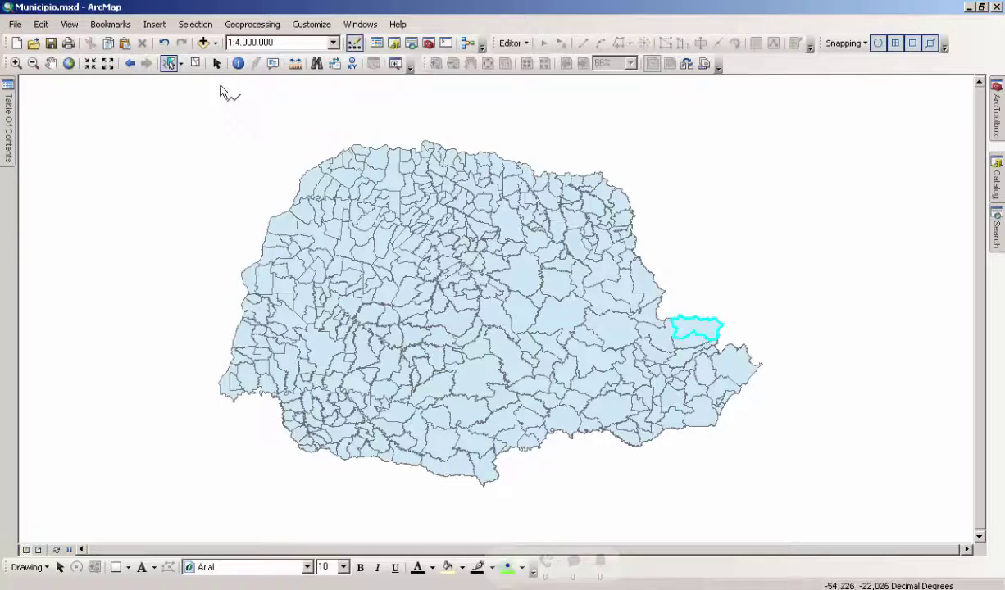
{"action": "left_click", "coordinate": [195, 63]}
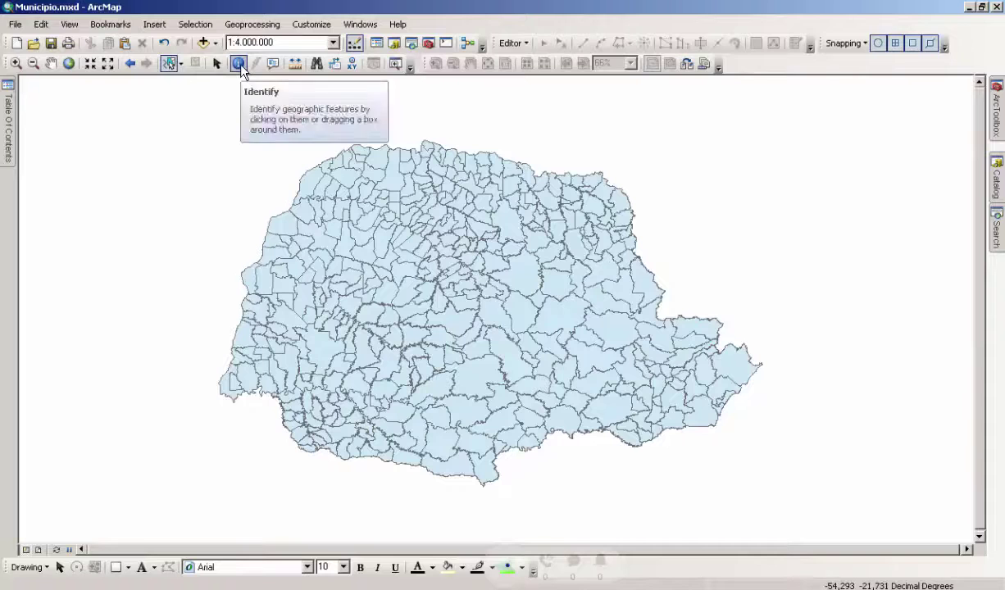
Identify a municipality on the northeastern edge of the map, inspect its CD_GEOCODM and NM_MUNICIP values, and close the results.
{"action": "left_click", "coordinate": [238, 65]}
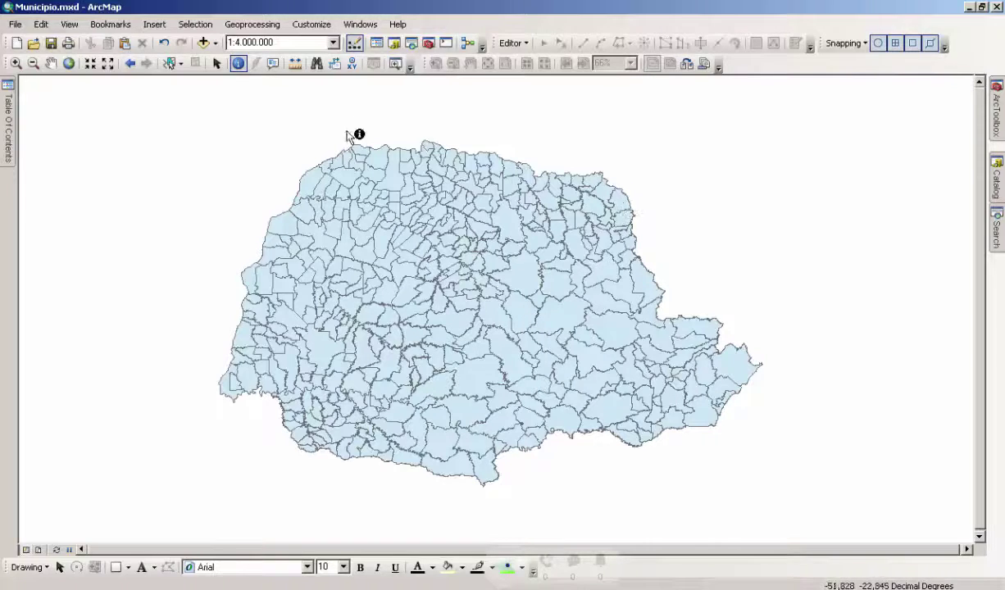
{"action": "left_click", "coordinate": [623, 205]}
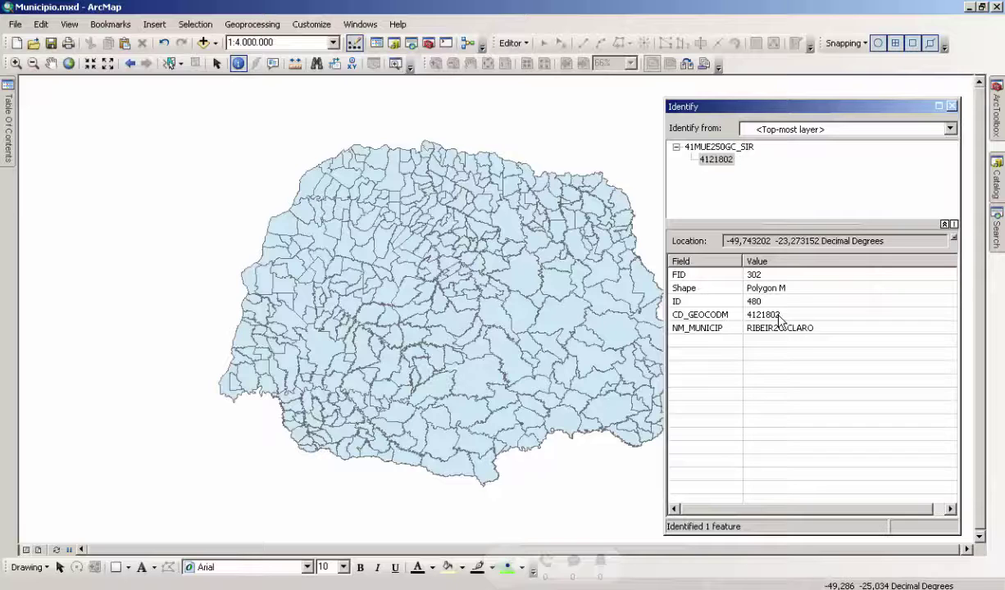
{"action": "left_click", "coordinate": [779, 317]}
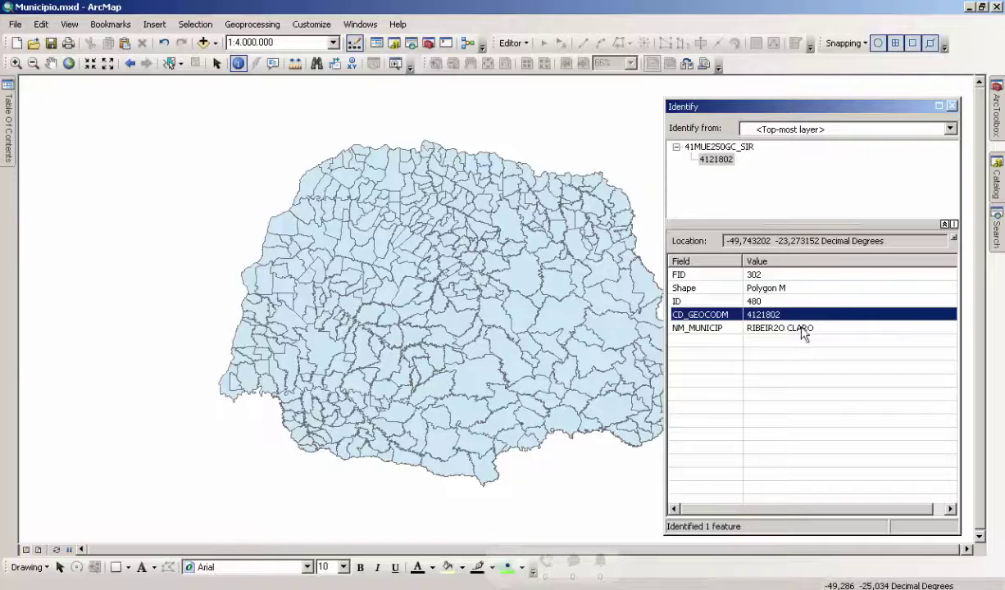
{"action": "left_click", "coordinate": [770, 328]}
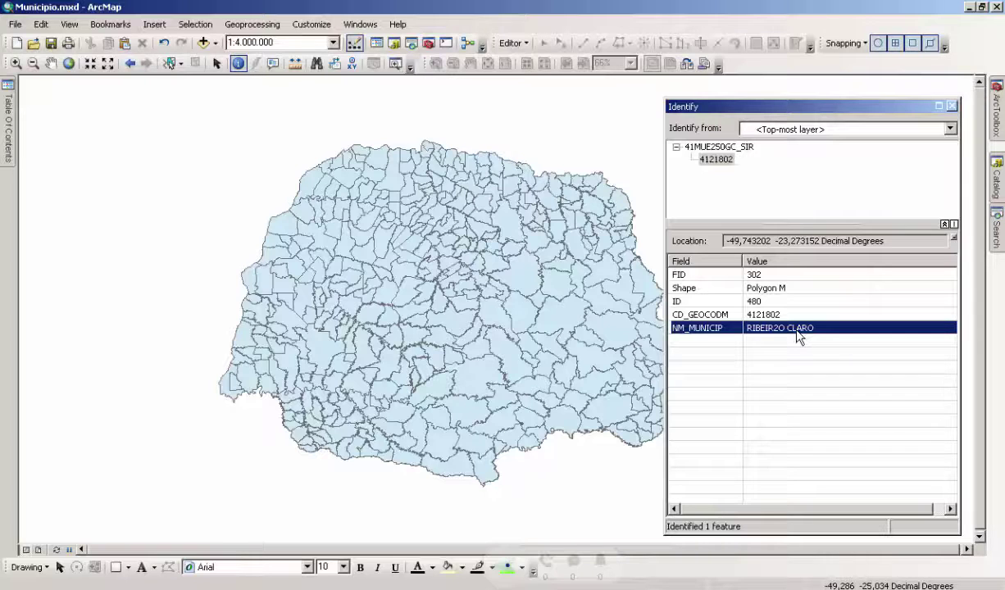
{"action": "left_click", "coordinate": [952, 105]}
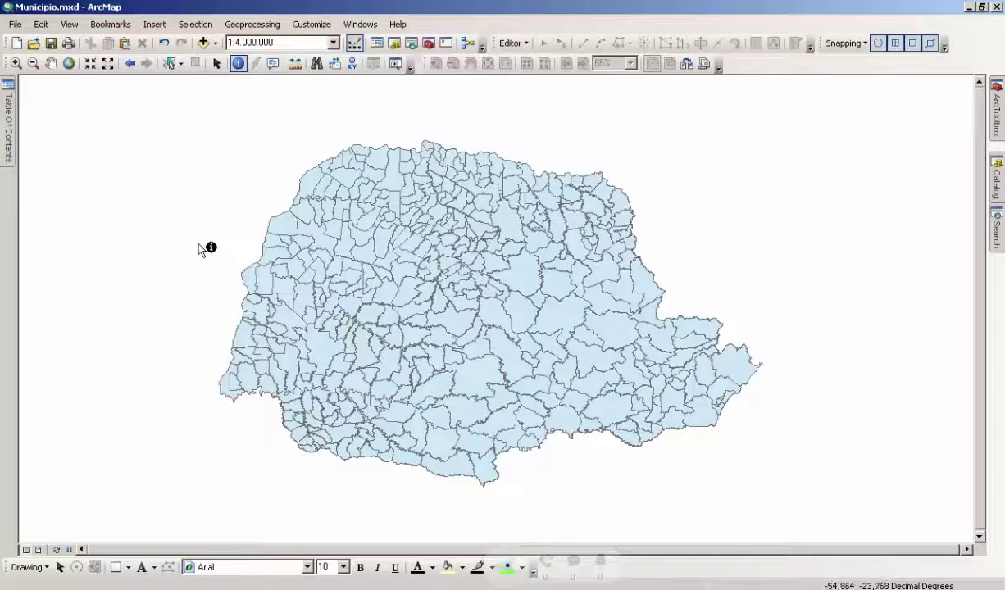
{"action": "left_click", "coordinate": [181, 66]}
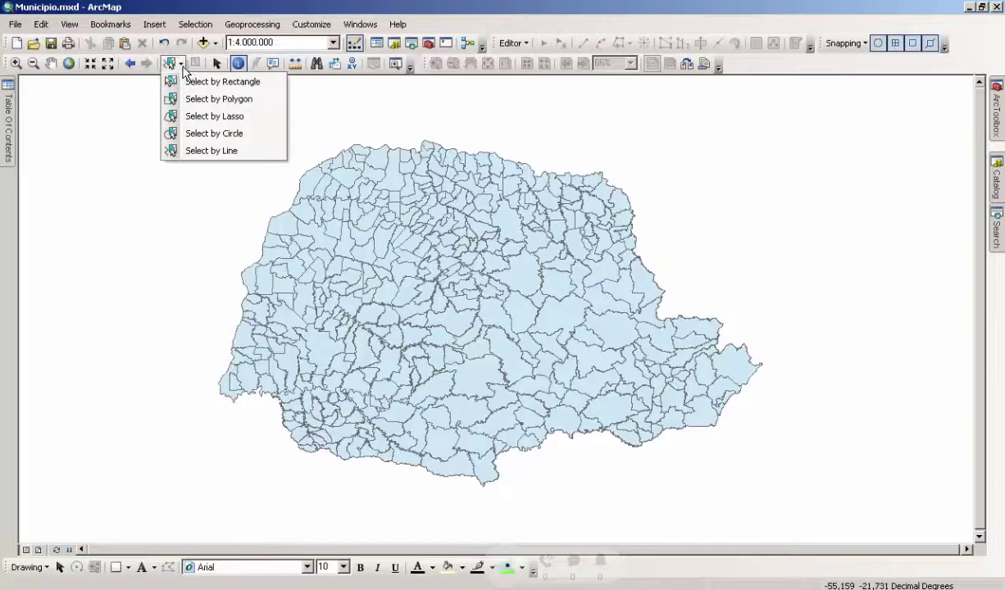
{"action": "left_click", "coordinate": [182, 66]}
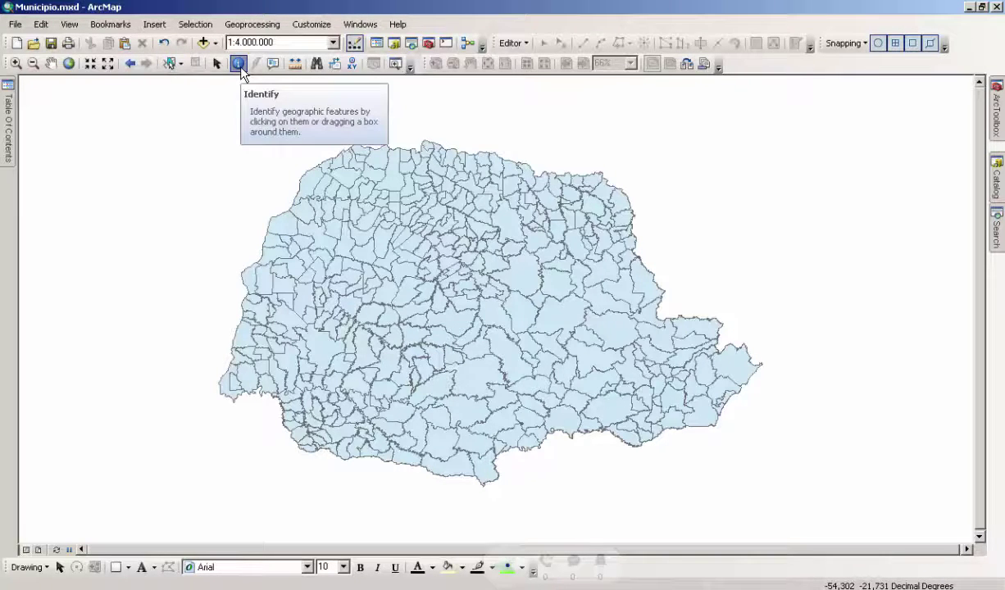
{"action": "mouse_move", "coordinate": [13, 118]}
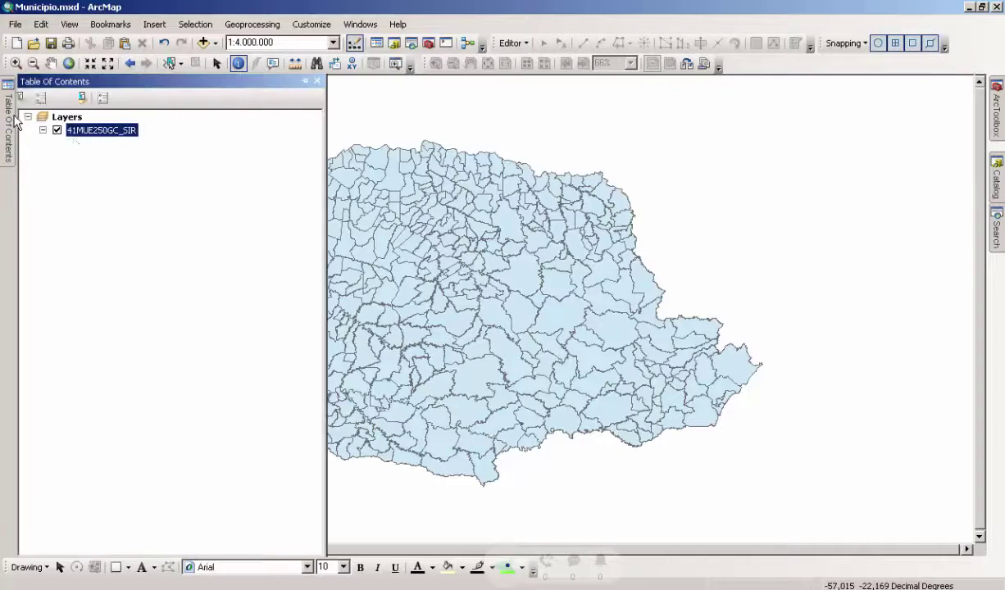
{"action": "right_click", "coordinate": [122, 133]}
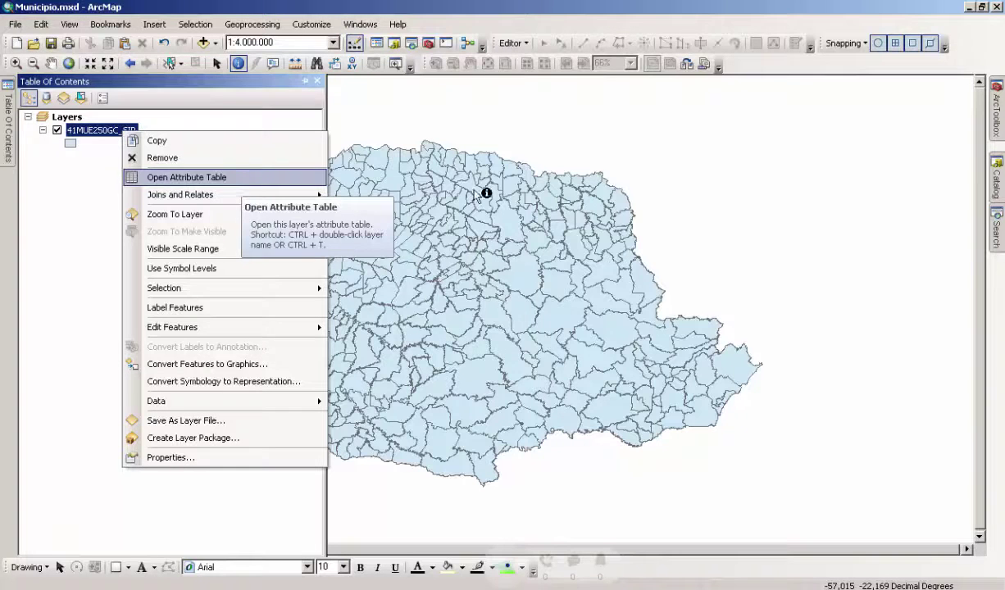
{"action": "left_click", "coordinate": [684, 175]}
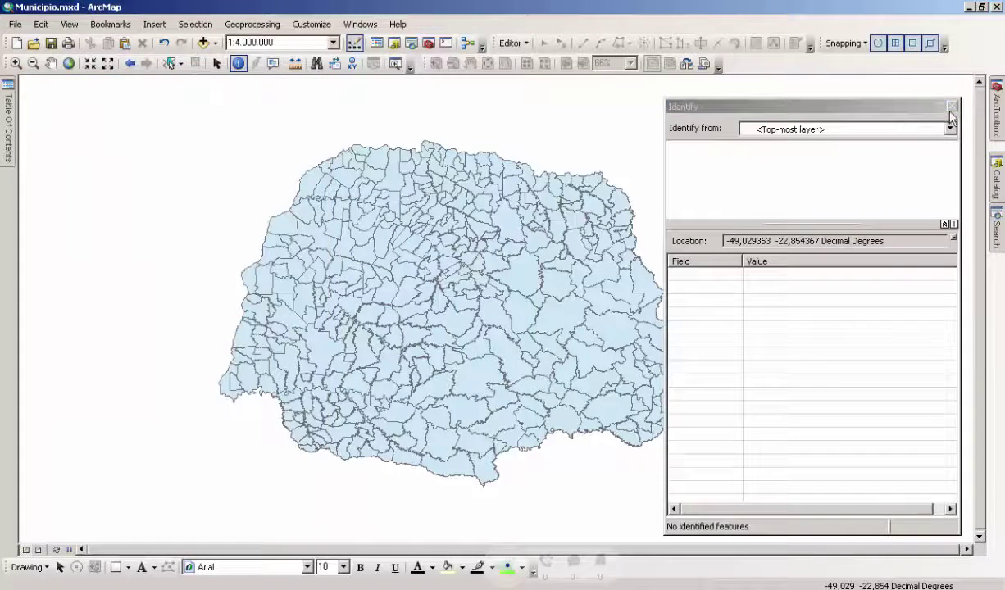